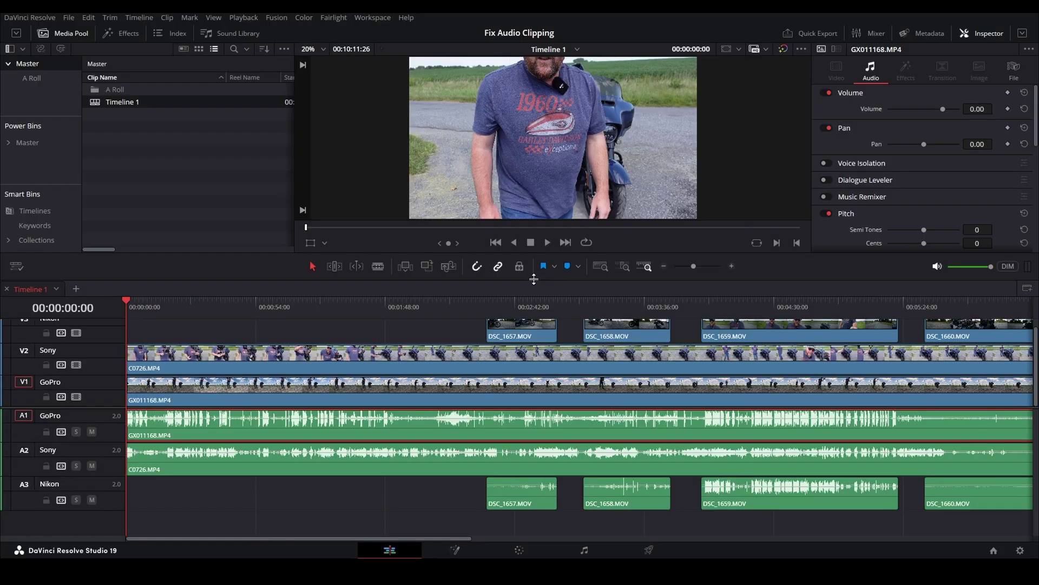
Adjust the viewer/timeline divider and zoom the timeline in around 00:04:21
left_click_drag(533, 279, 528, 429)
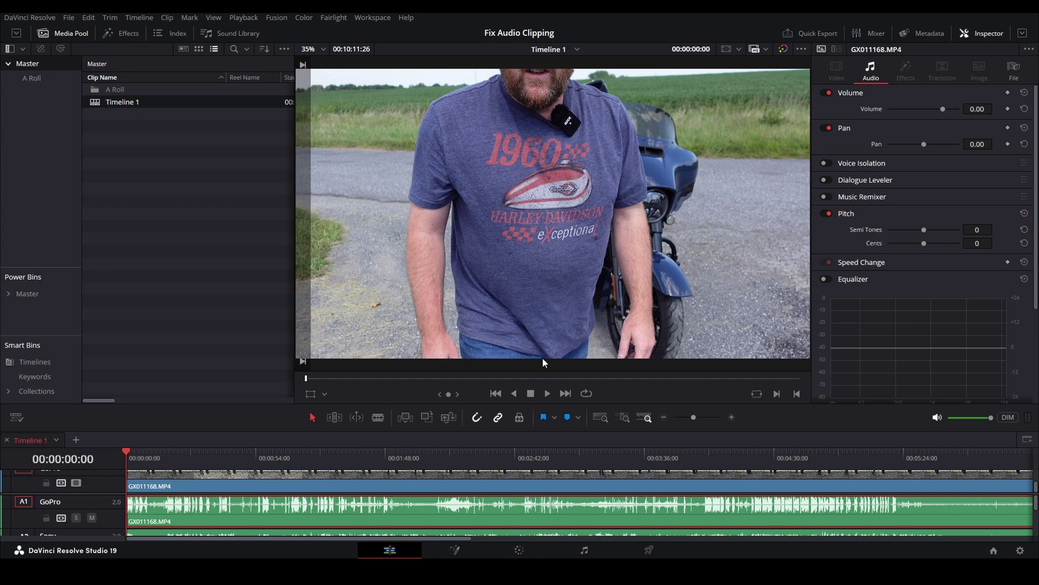
left_click_drag(542, 428, 541, 305)
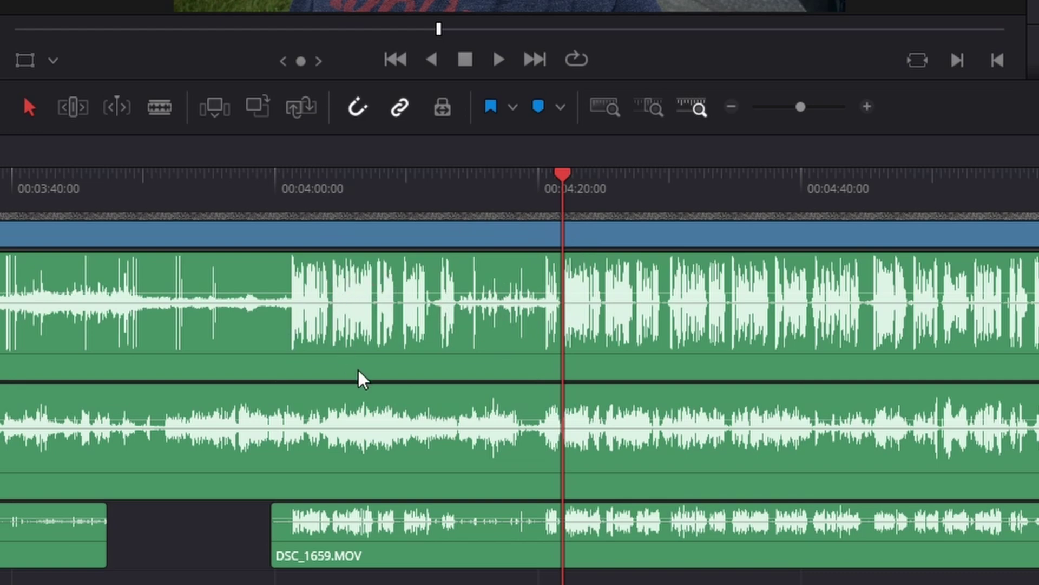
scroll(387, 282, "up", 4)
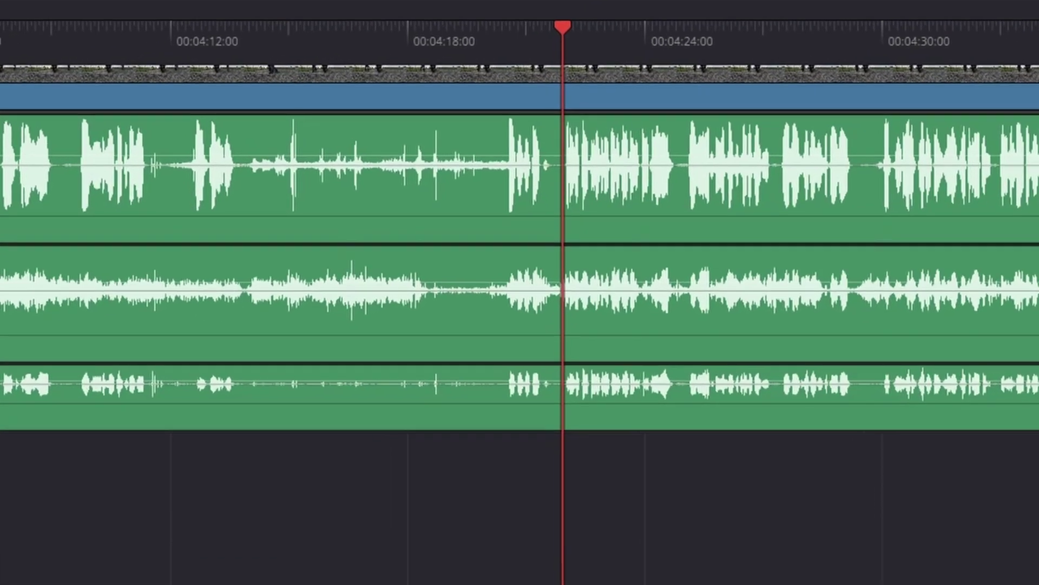
scroll(448, 441, "up", 5)
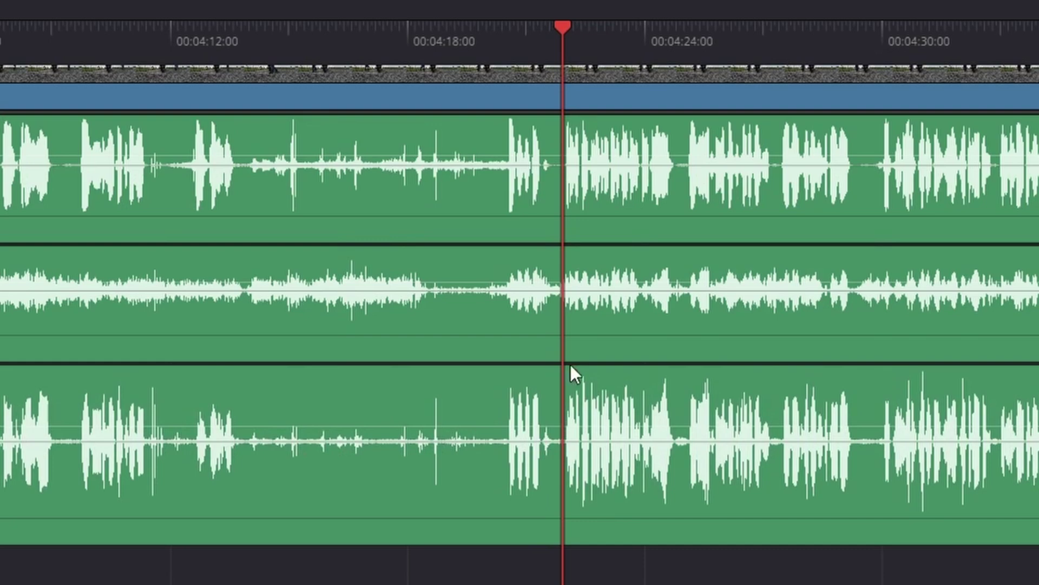
scroll(506, 411, "up", 5)
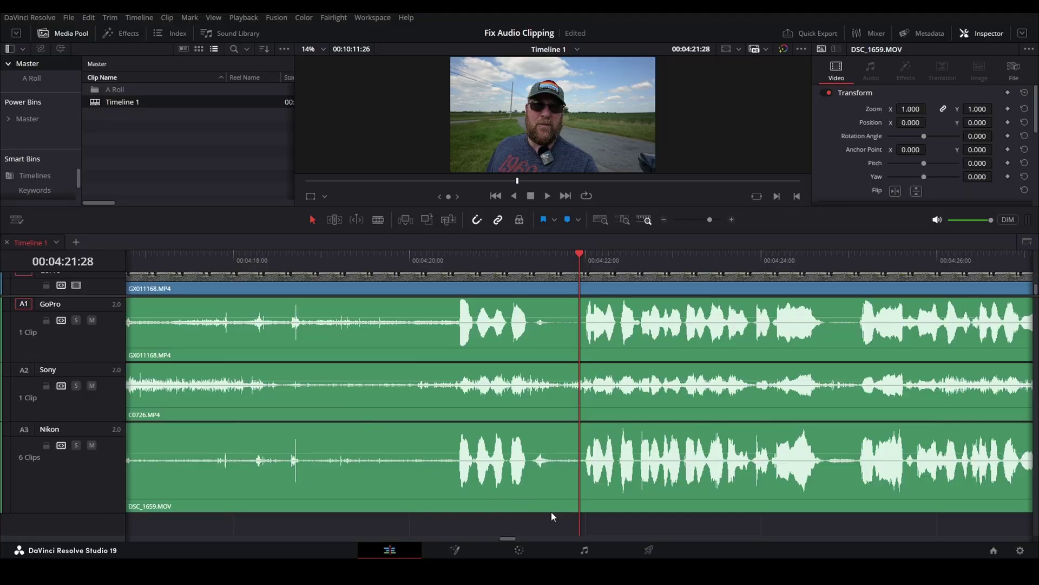
On the Fairlight page, enlarge the GoPro track and mute the Sony track
left_click(586, 551)
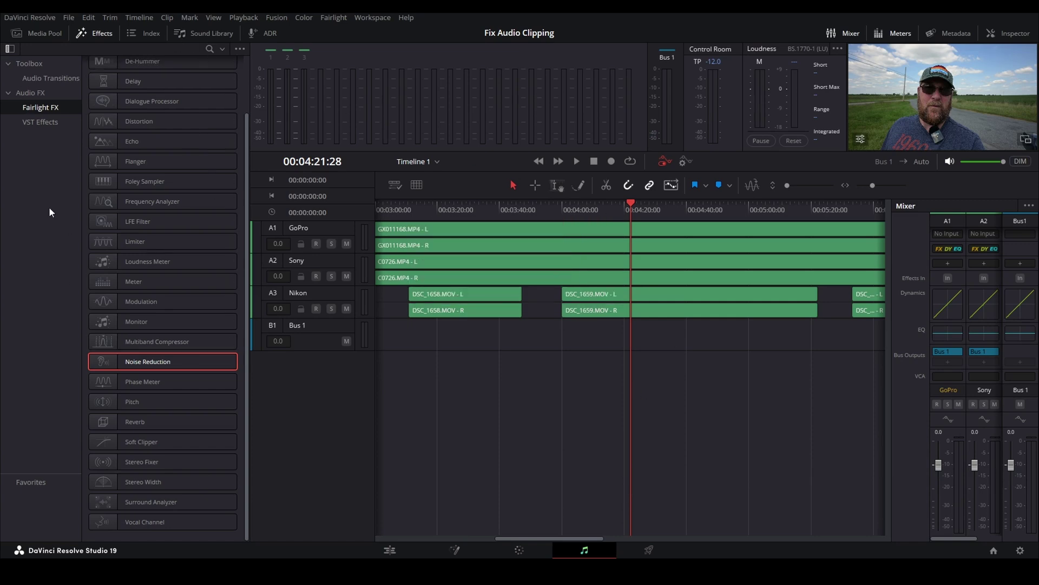
left_click(97, 33)
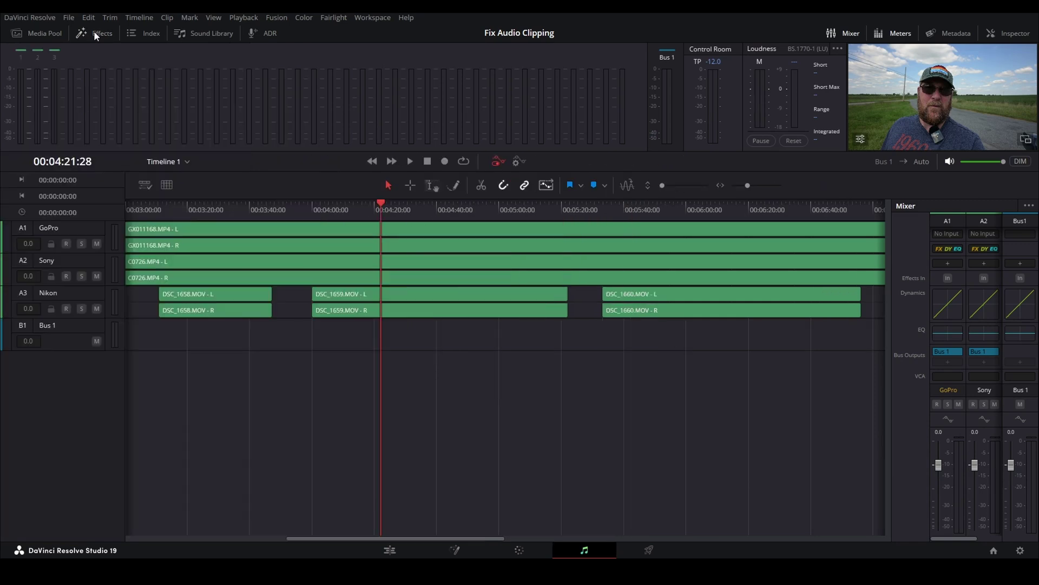
left_click(95, 34)
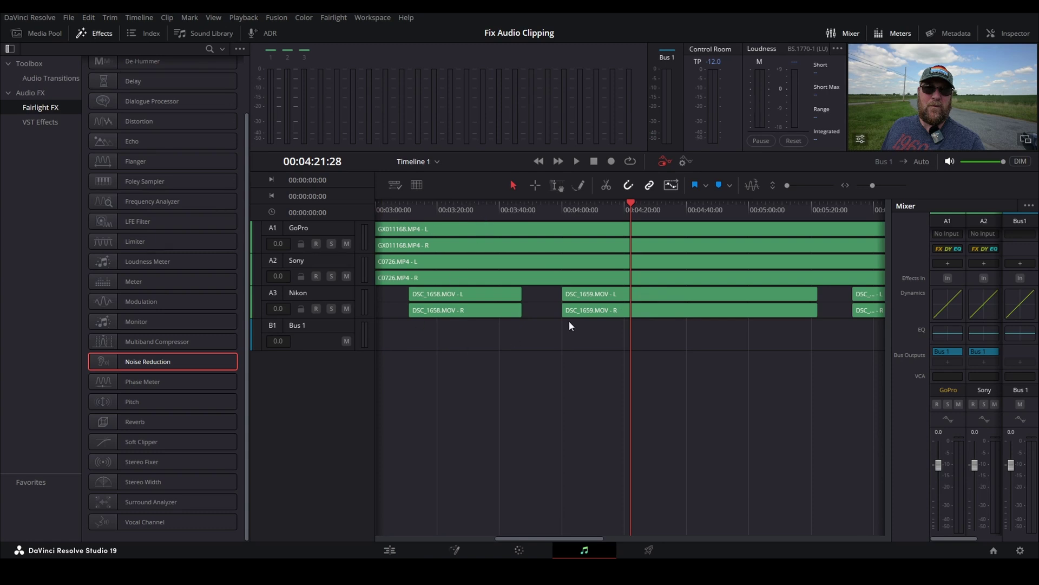
left_click_drag(356, 254, 358, 461)
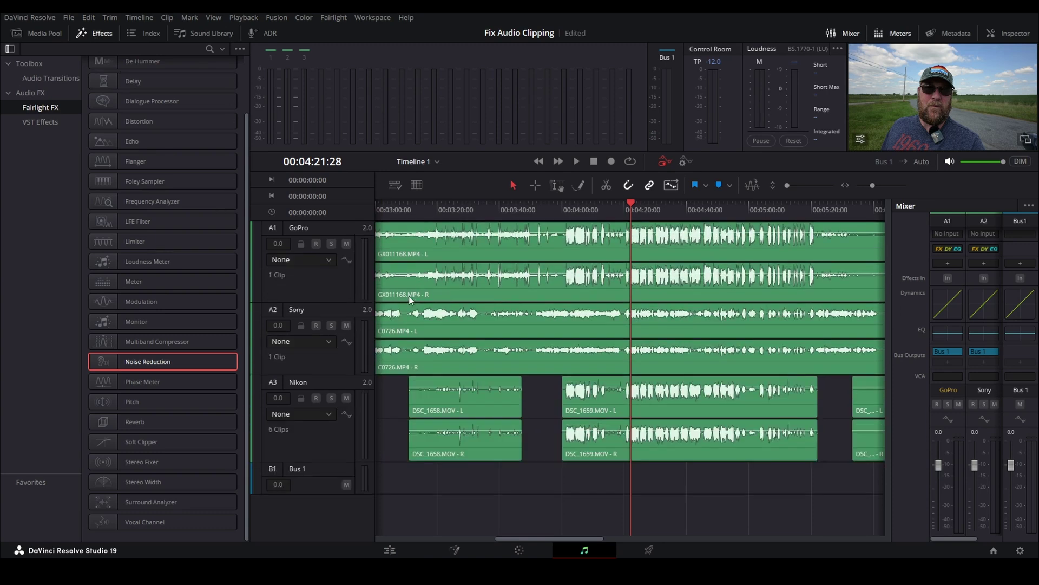
left_click(345, 325)
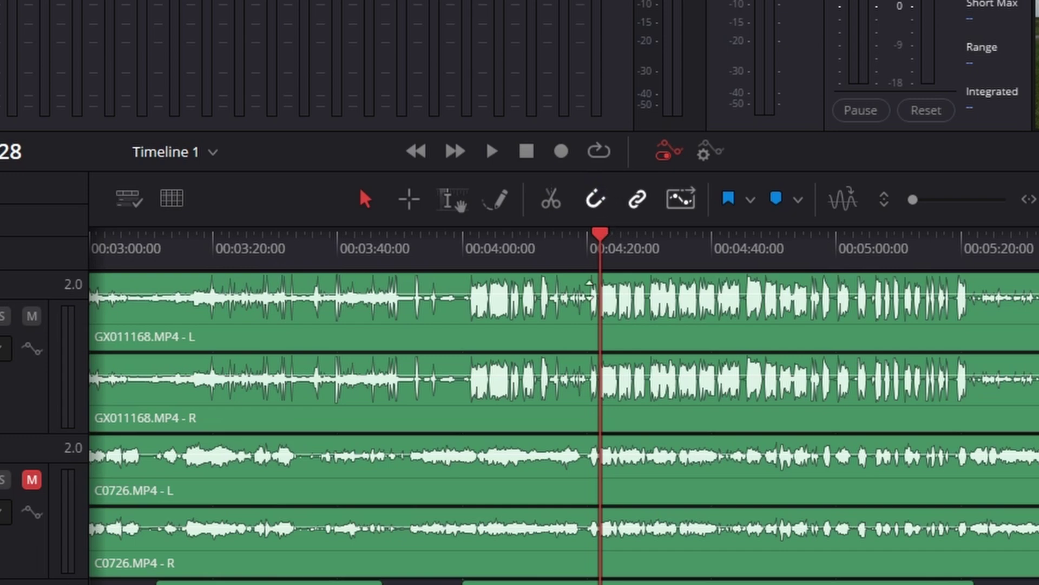
scroll(618, 307, "up", 5)
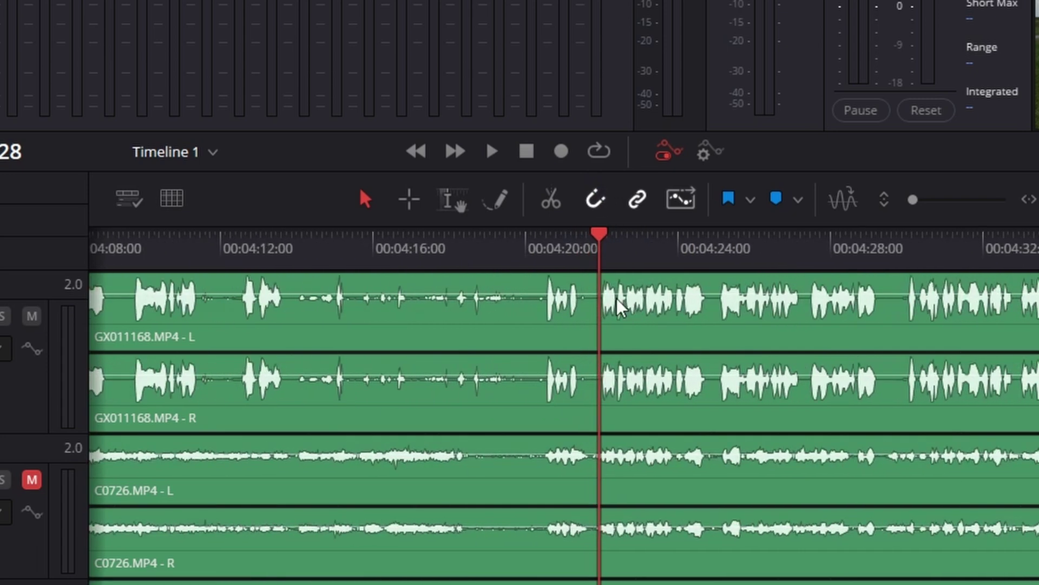
Mark an in/out range from 00:04:21:25 to 00:04:27:10 and play it on loop
left_click(536, 248)
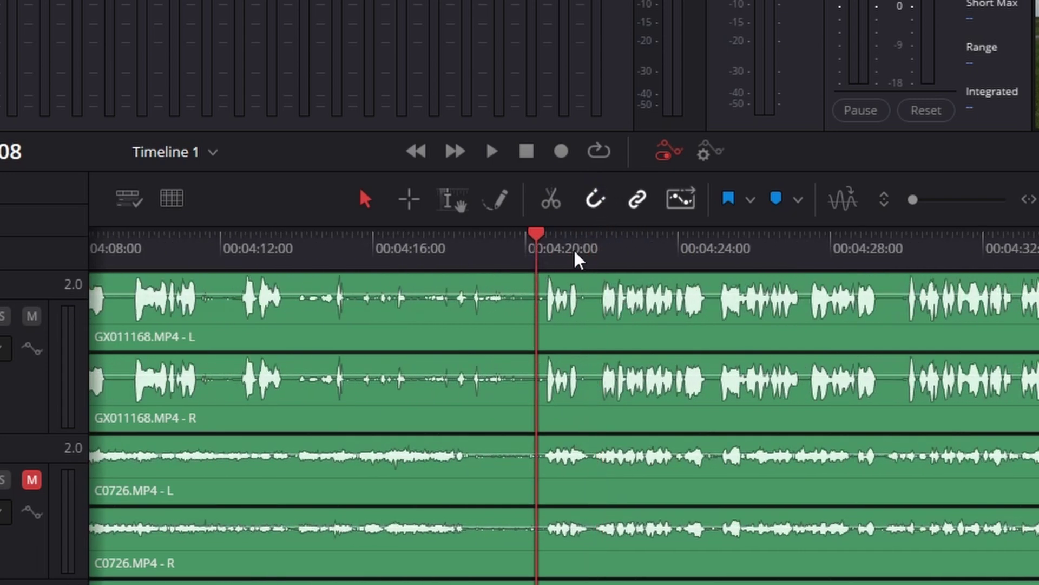
left_click(597, 254)
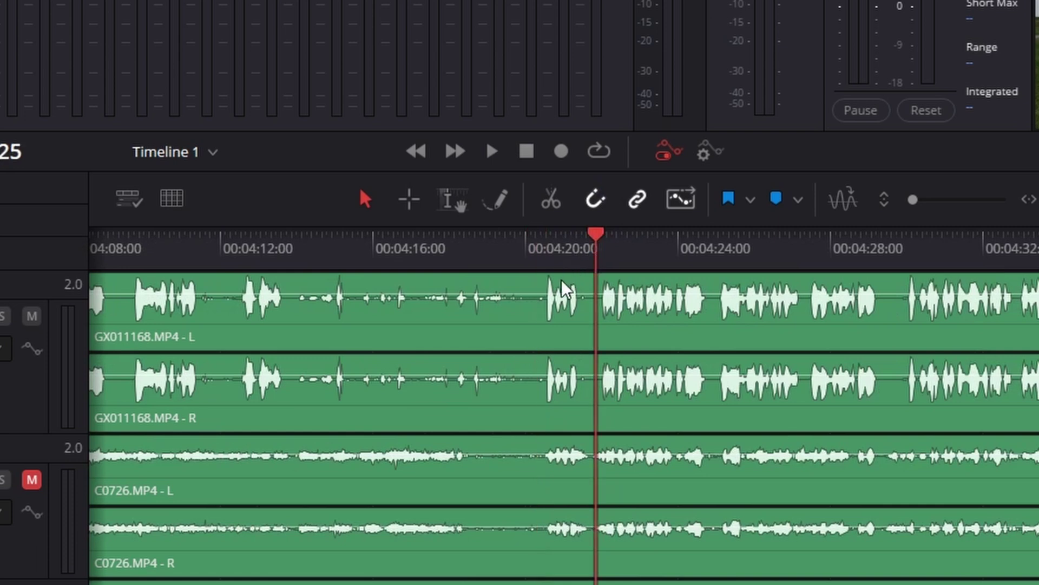
key("y")
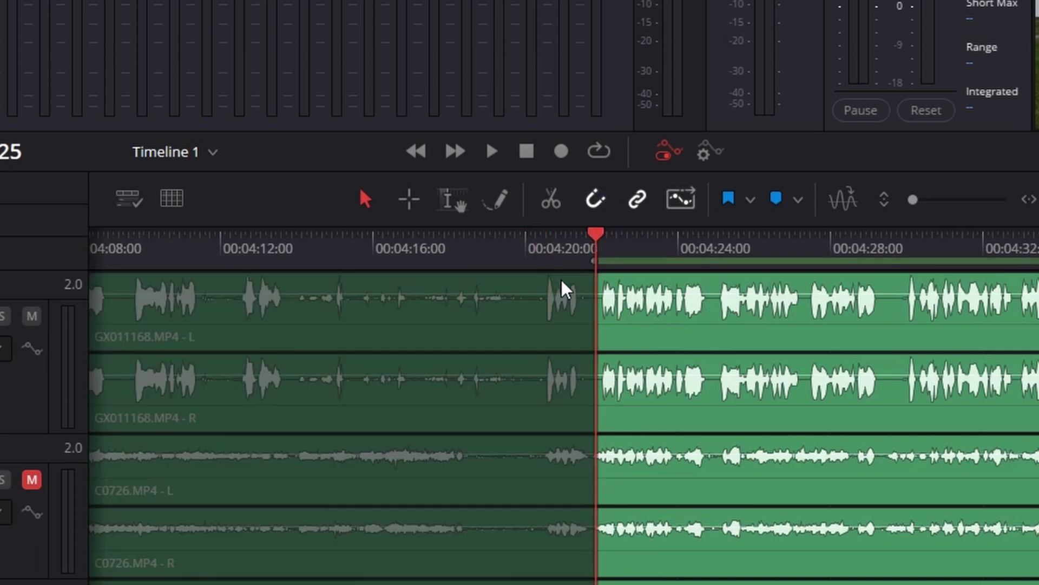
left_click(807, 252)
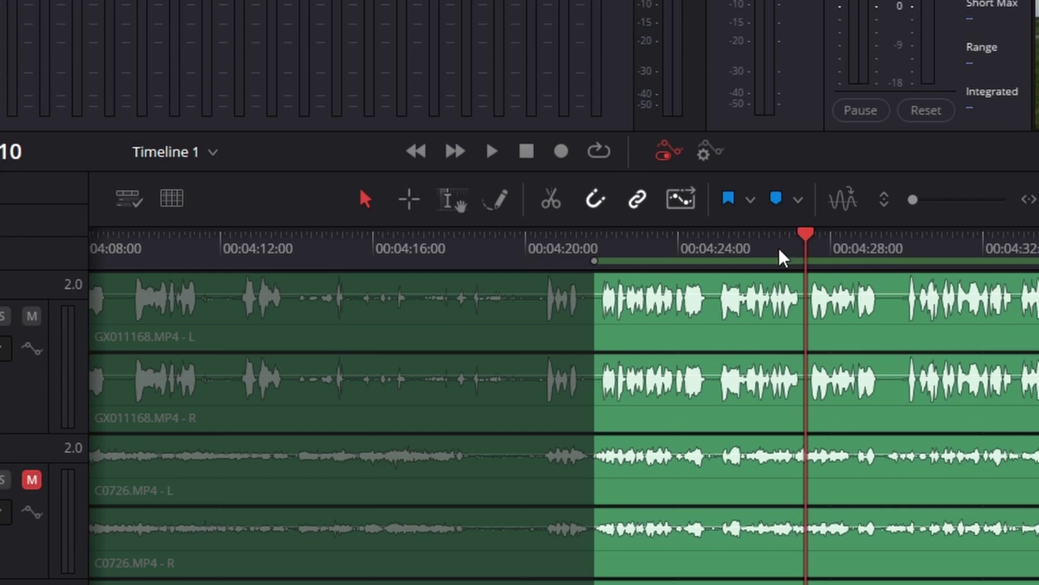
key("o")
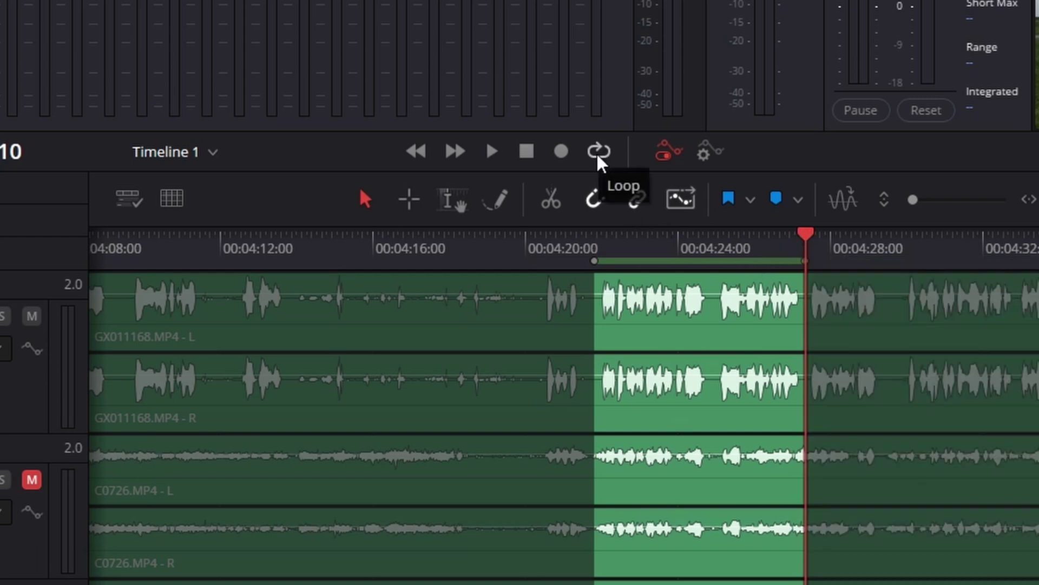
left_click(610, 250)
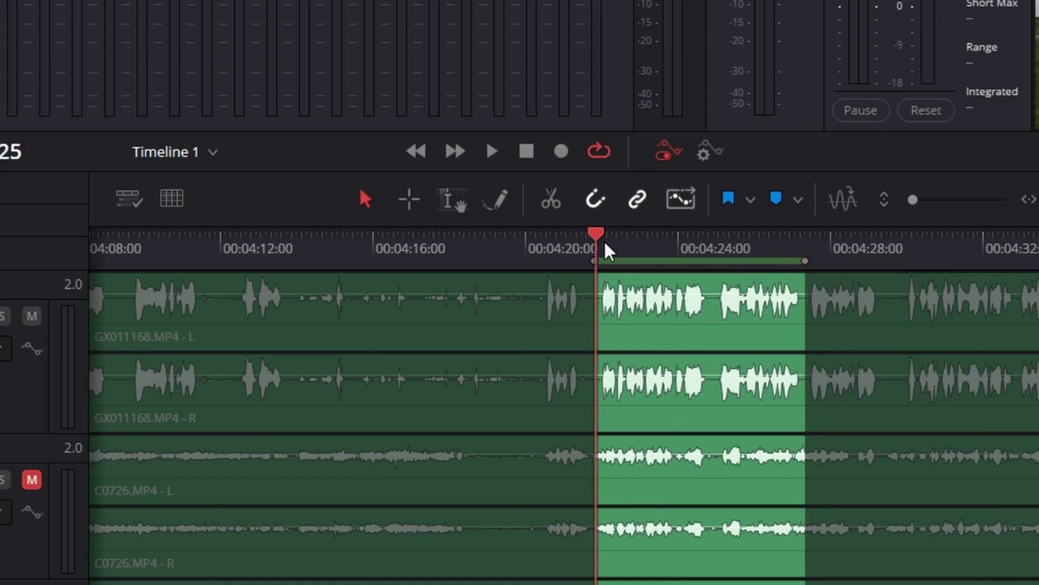
mouse_move(595, 241)
left_mouse_down()
mouse_move(619, 231)
mouse_move(596, 246)
left_mouse_up()
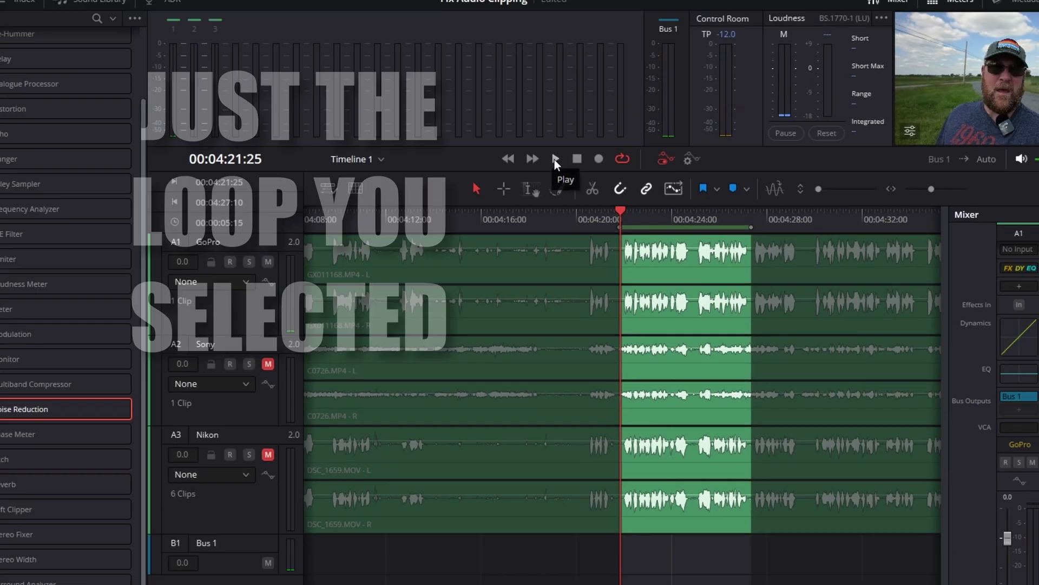
left_click(491, 151)
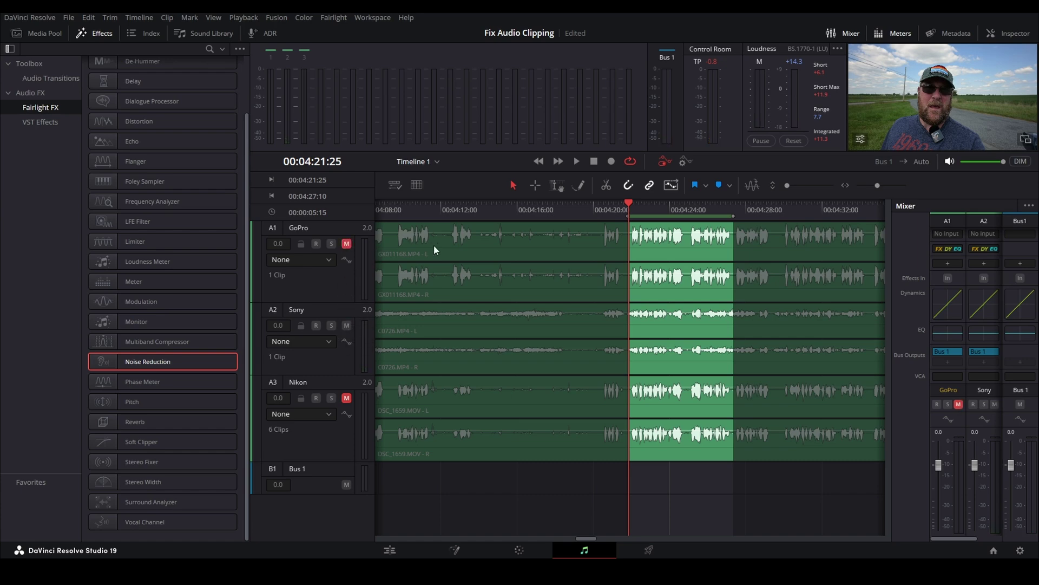
Play back the marked range to listen to the tracks
key("space")
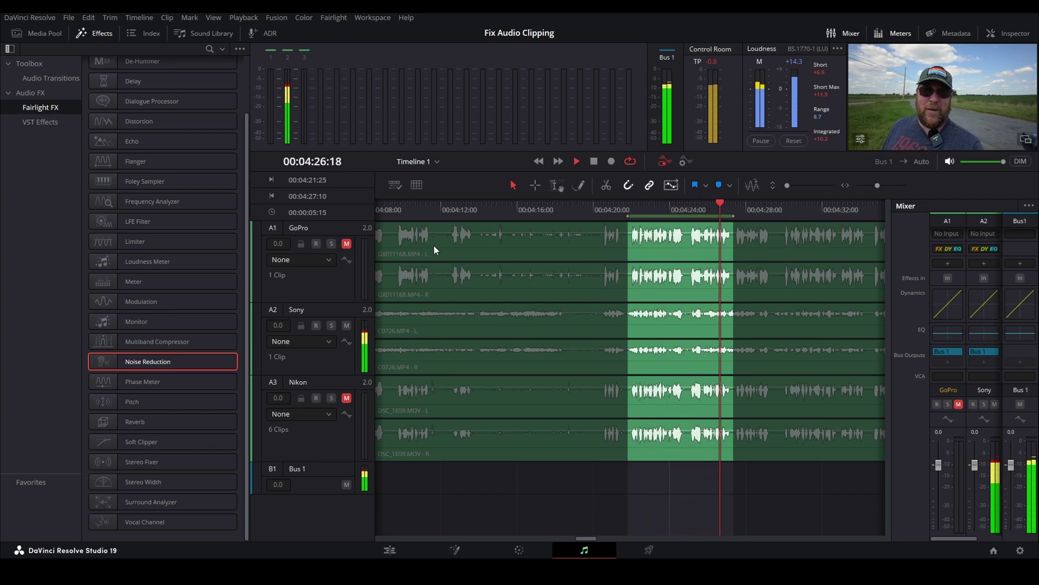
key("space")
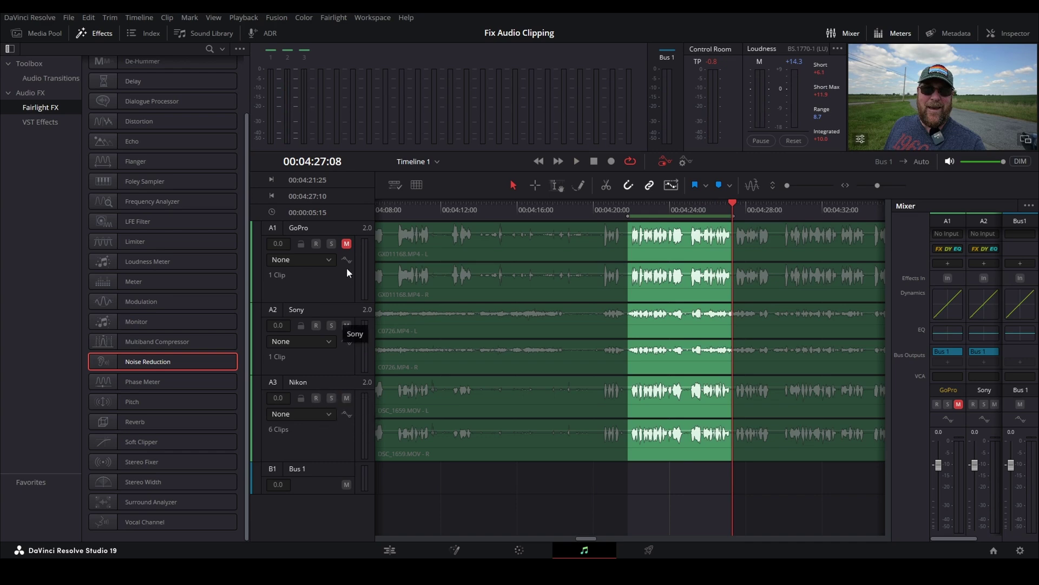
left_click(616, 209)
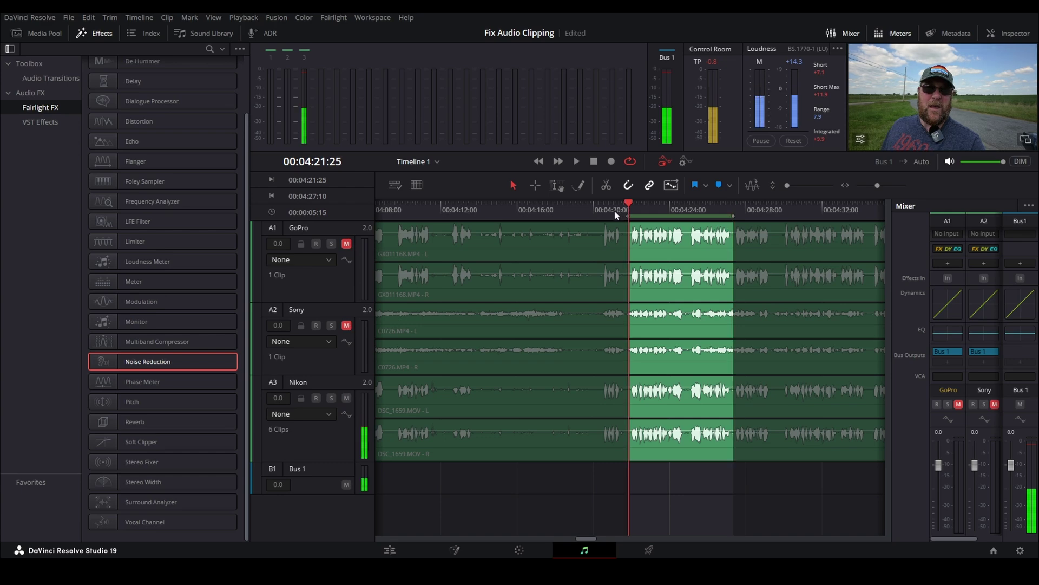
key("space")
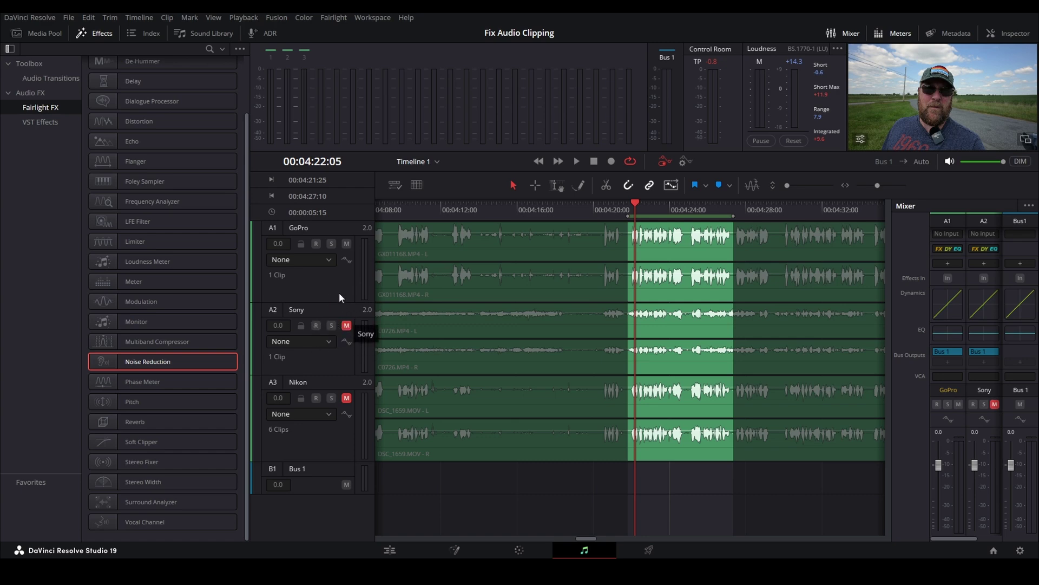
Park the playhead at 00:04:21:25 and scroll the Fairlight FX list to the top
left_click(629, 209)
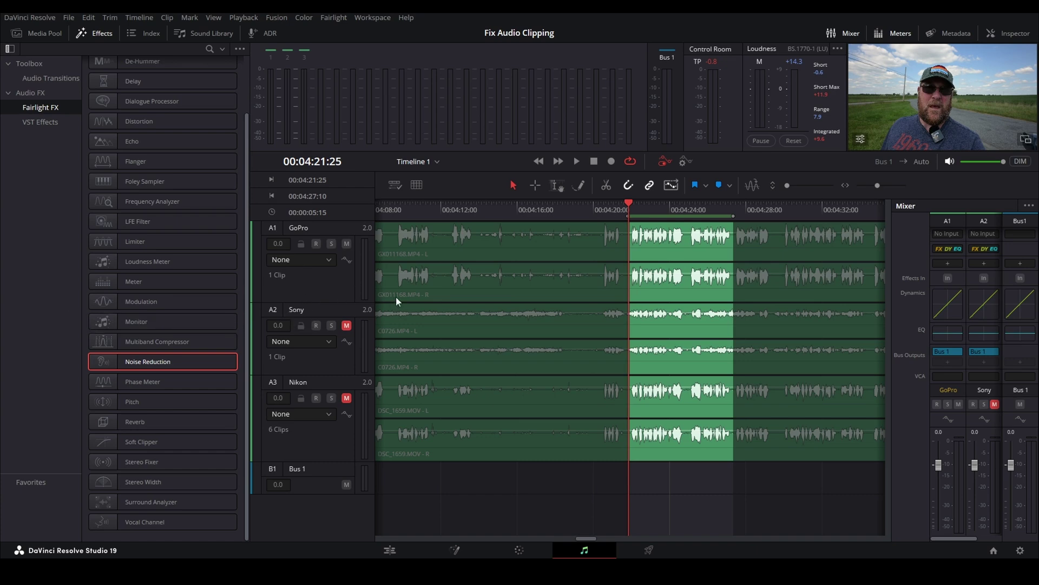
left_click(104, 35)
left_click(105, 36)
scroll(174, 265, "up", 3)
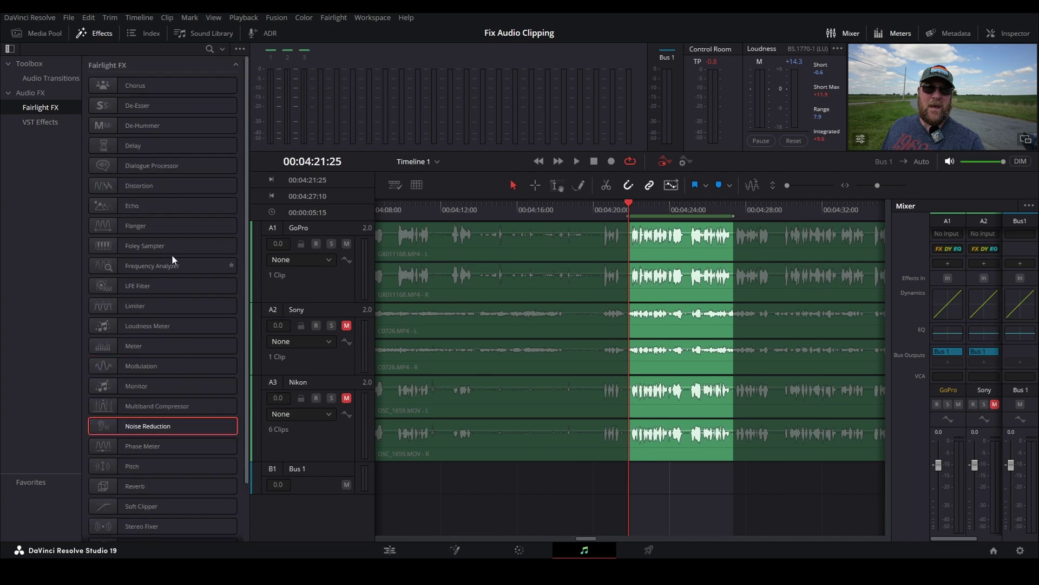
Apply Dialogue Processor to the A1 GoPro track with the Male VO preset
left_click(140, 166)
left_click_drag(367, 238, 365, 238)
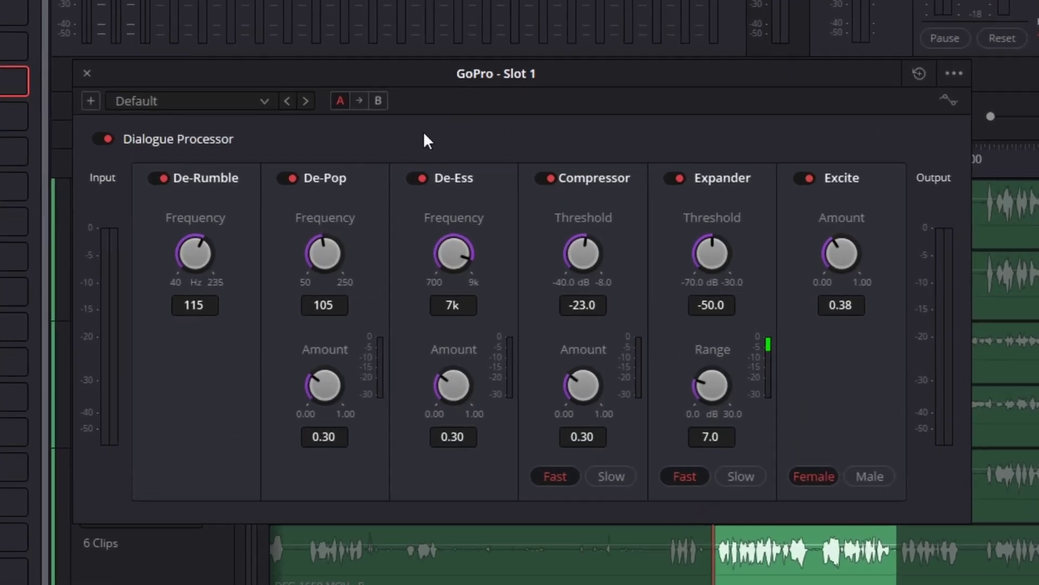
left_click(161, 104)
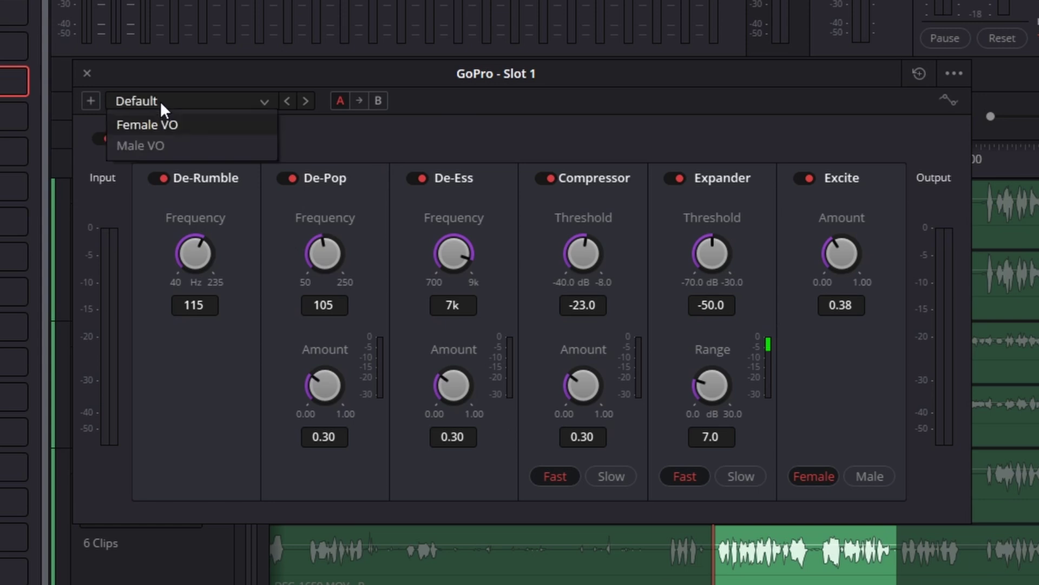
left_click(182, 146)
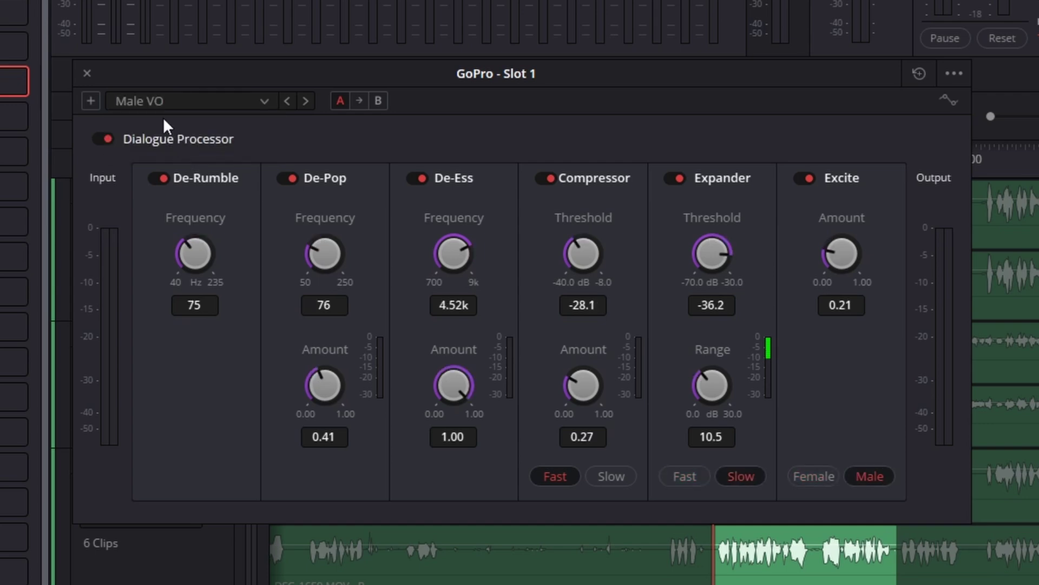
left_click(87, 73)
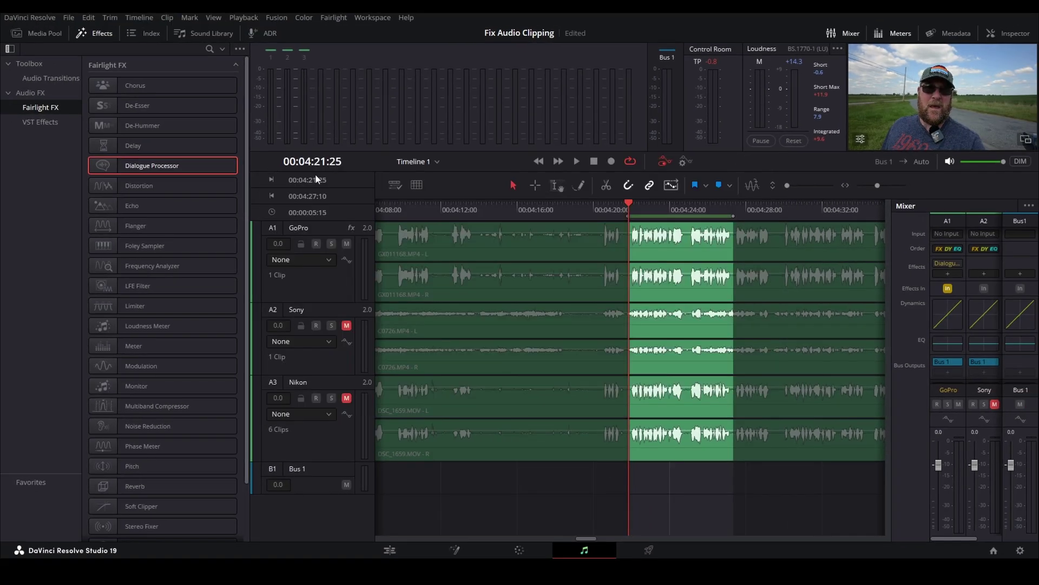
Add Vocal Channel to the GoPro track with high-pass at 300 Hz, then drop on Noise Reduction
scroll(157, 271, "down", 3)
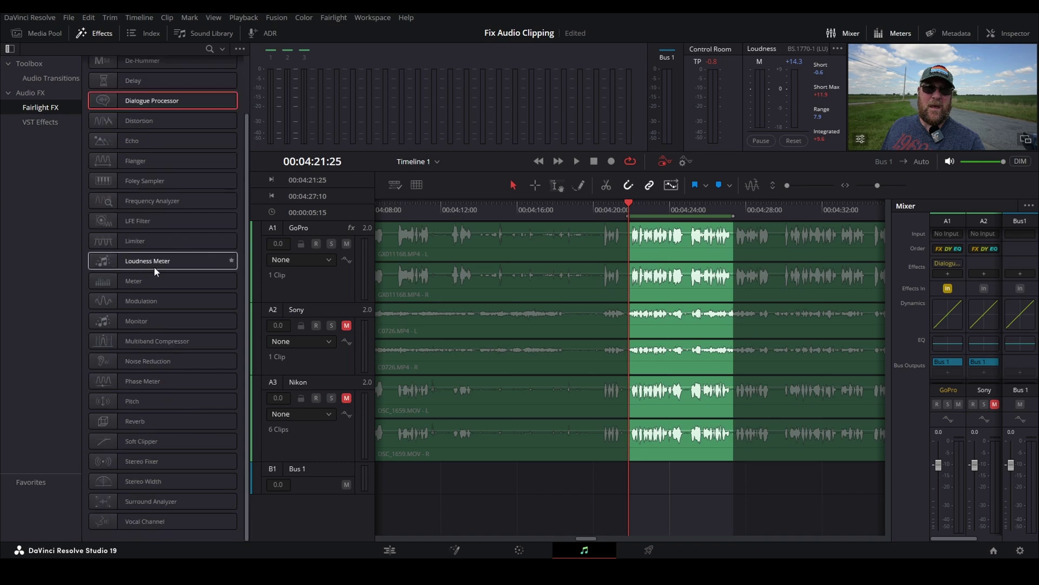
left_click(143, 521)
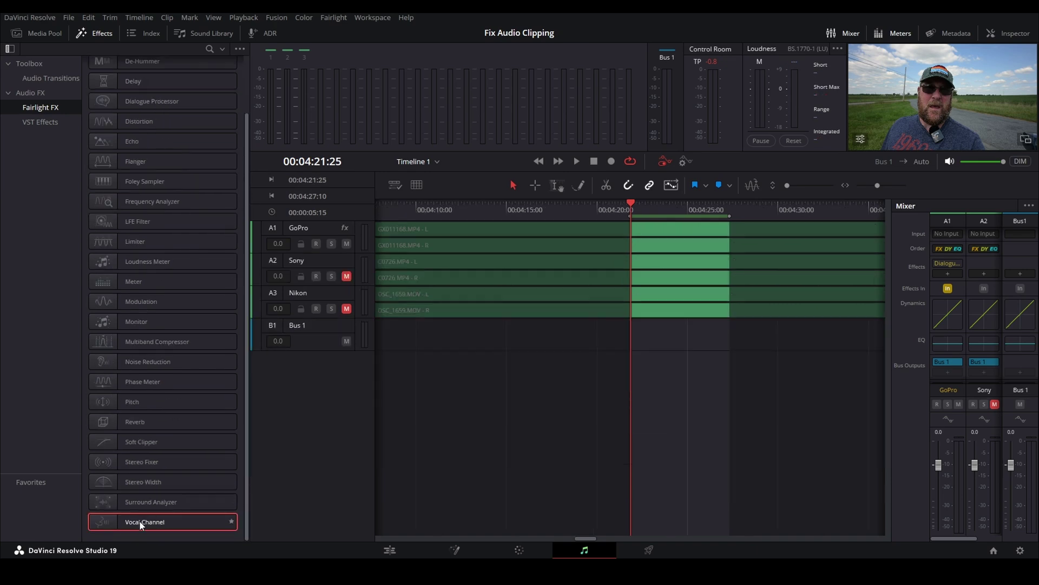
left_click_drag(369, 240, 369, 239)
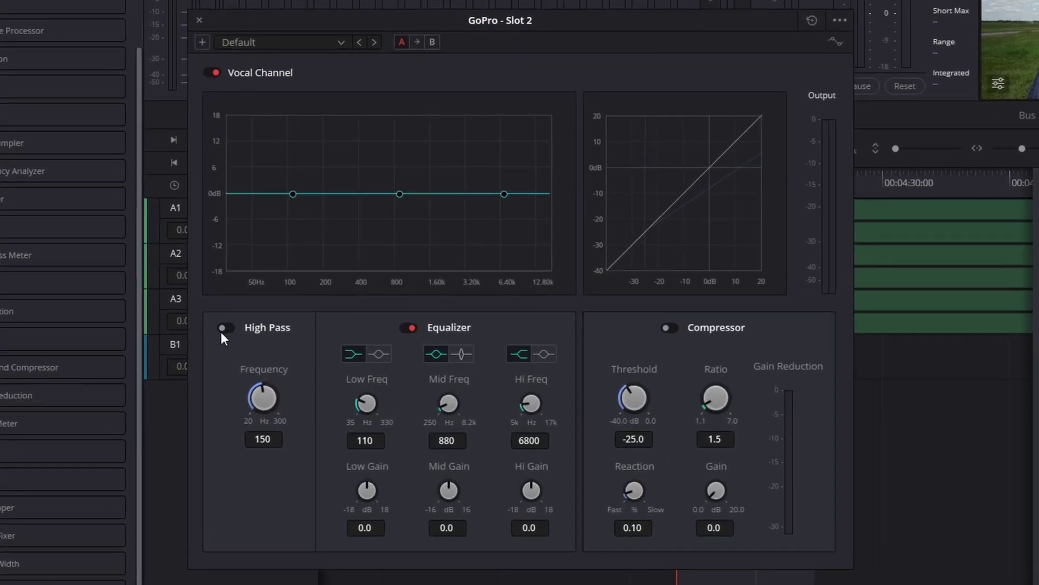
left_click(225, 328)
left_click_drag(265, 398, 576, 443)
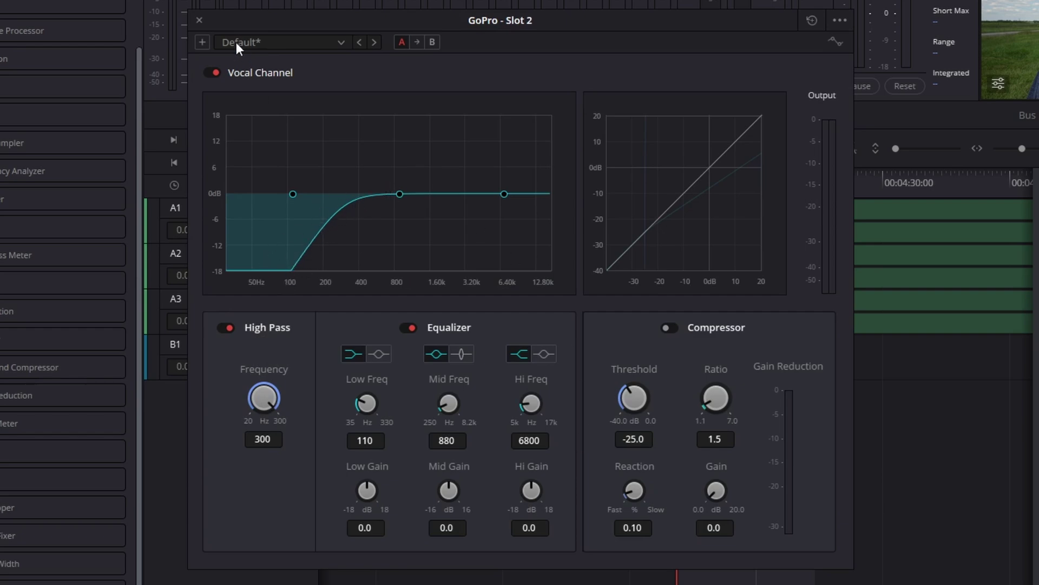
left_click(199, 20)
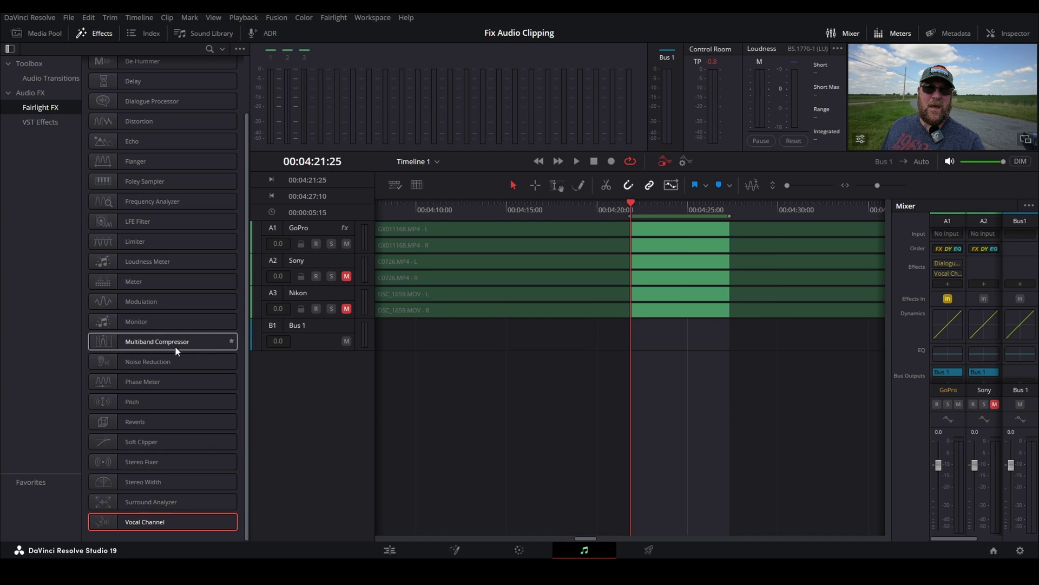
left_click_drag(152, 363, 356, 234)
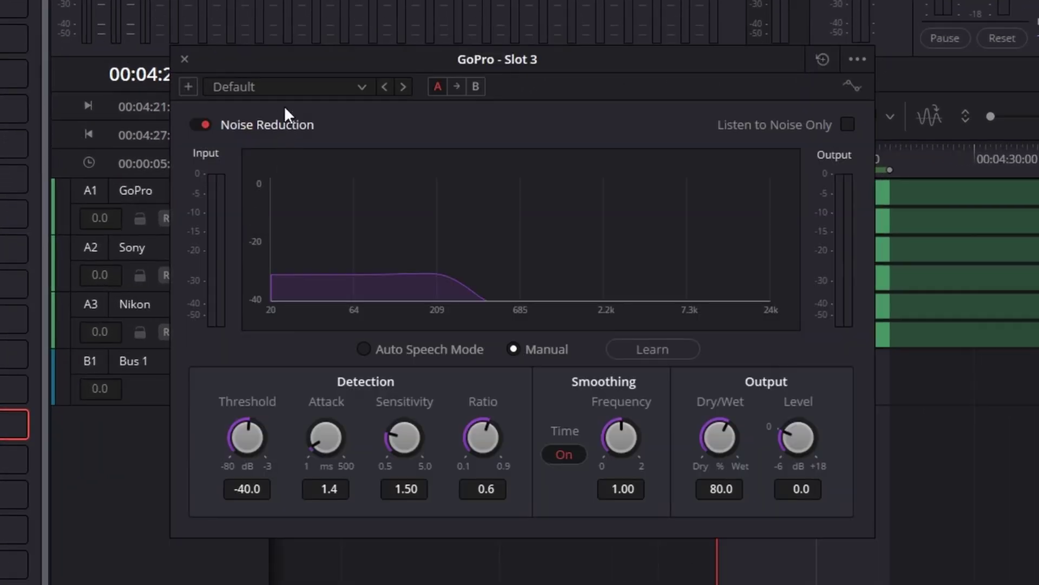
Load Noise Reduction's De-Rumble and Hiss preset and learn the noise profile during playback
left_click(274, 81)
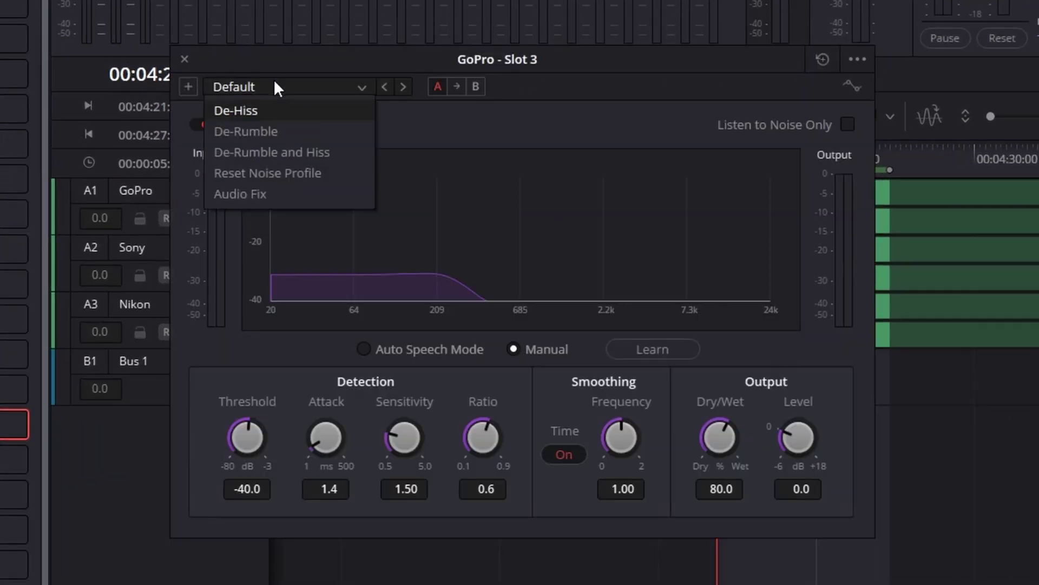
left_click(276, 146)
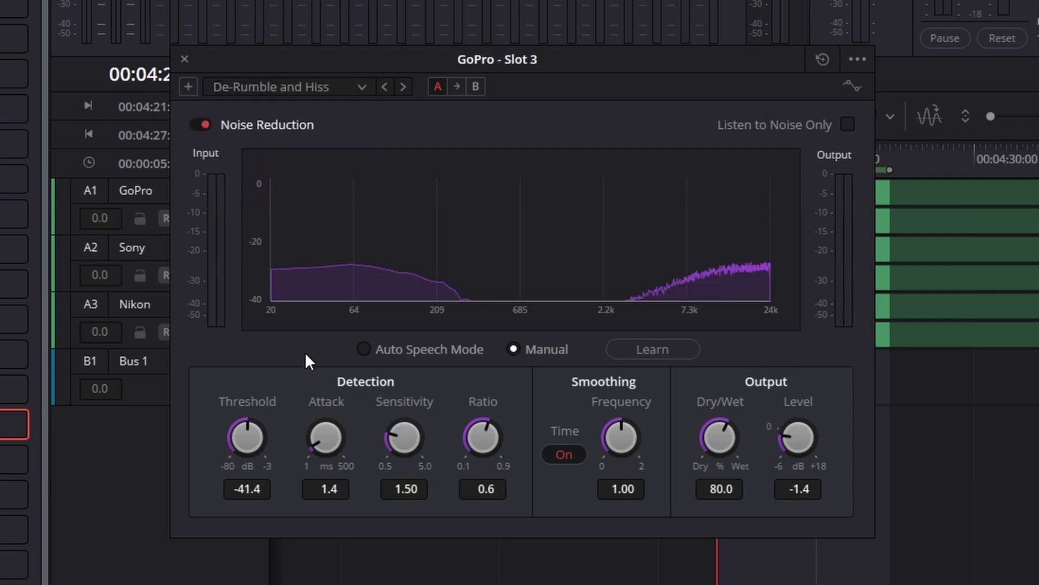
left_click(651, 350)
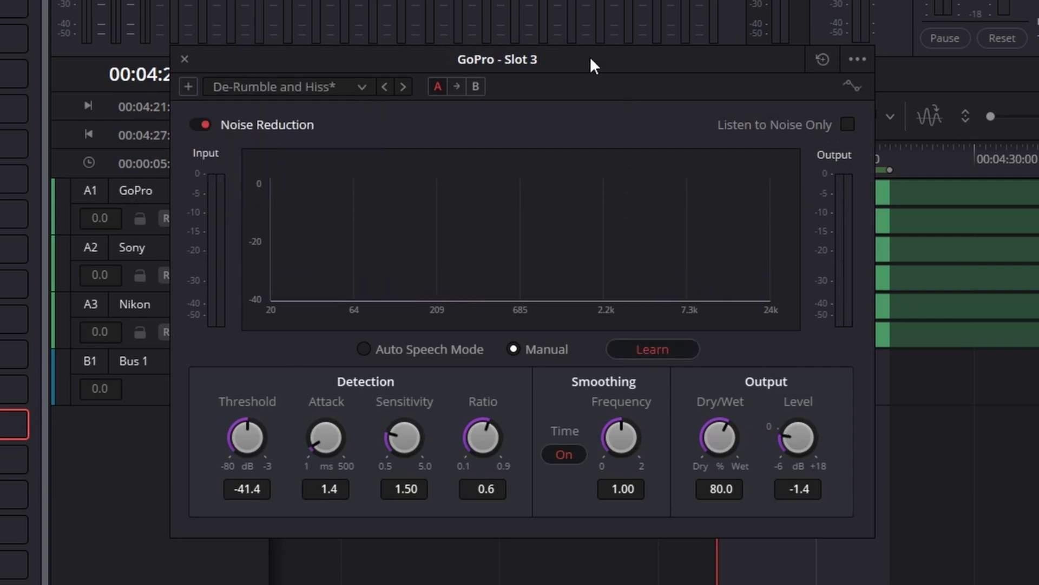
left_click_drag(590, 56, 298, 0)
key("space")
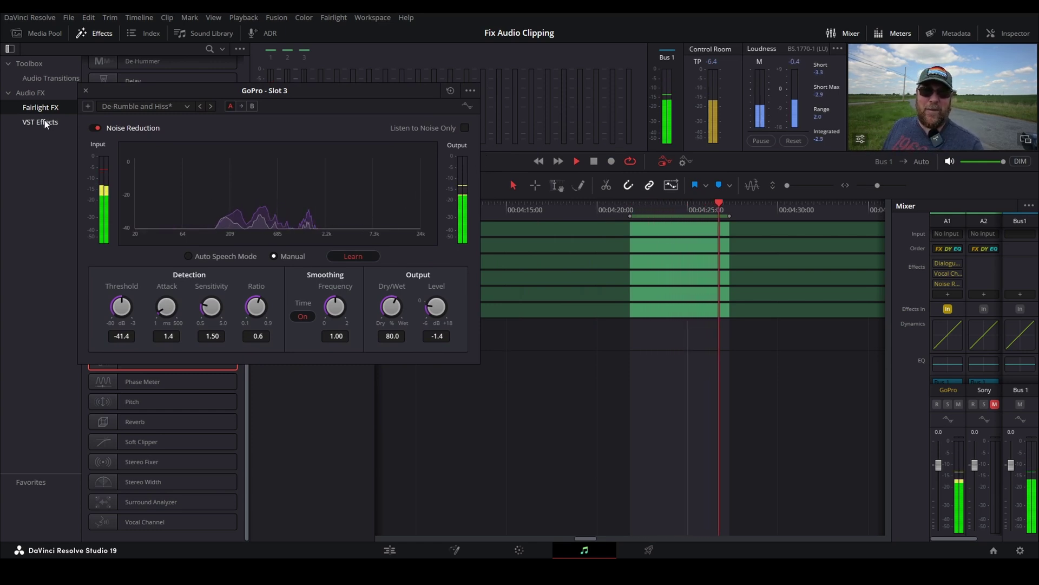
left_click(85, 91)
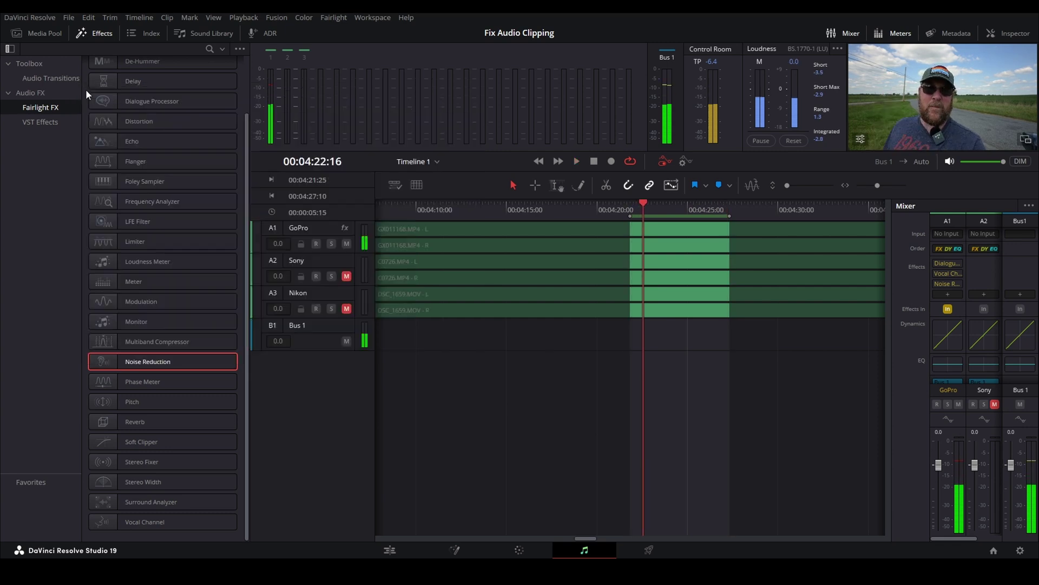
left_click(634, 210)
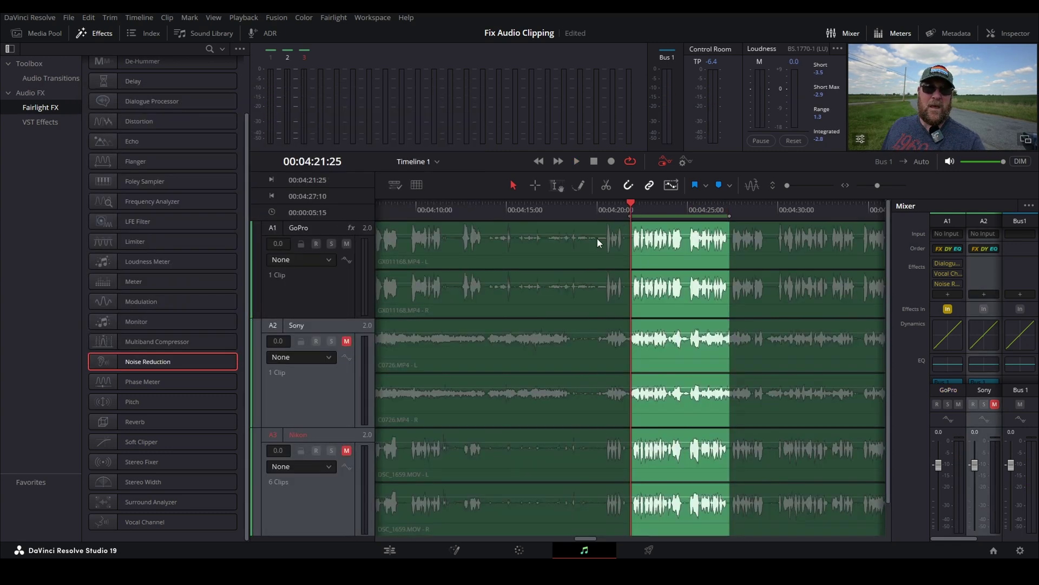
key("space")
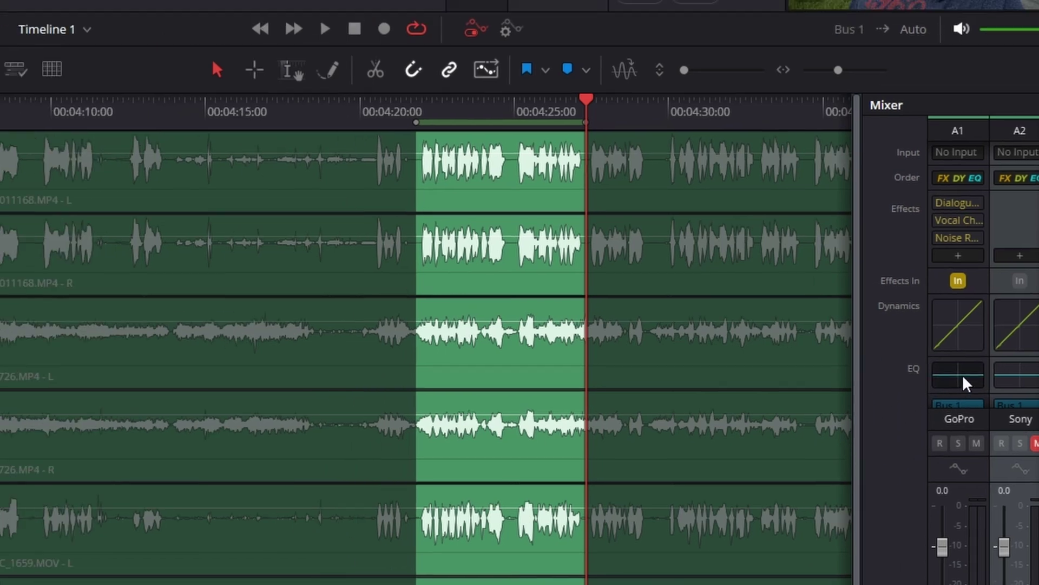
left_click(886, 358)
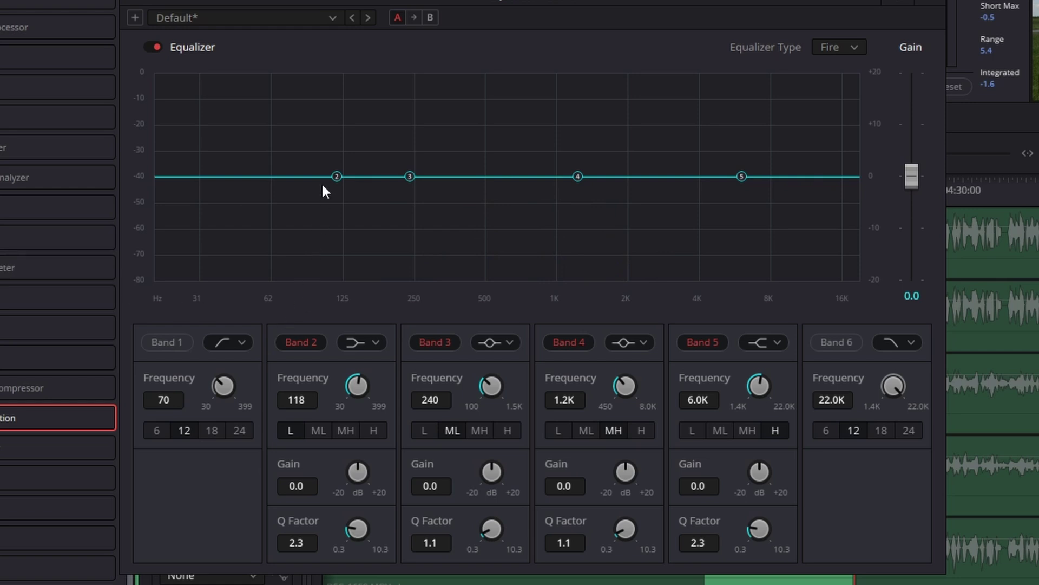
Enable a ~103 Hz low cut, shift band 2 to ~400 Hz, and notch -14.6 dB at 2.1K
left_click(166, 342)
left_click_drag(283, 177, 323, 247)
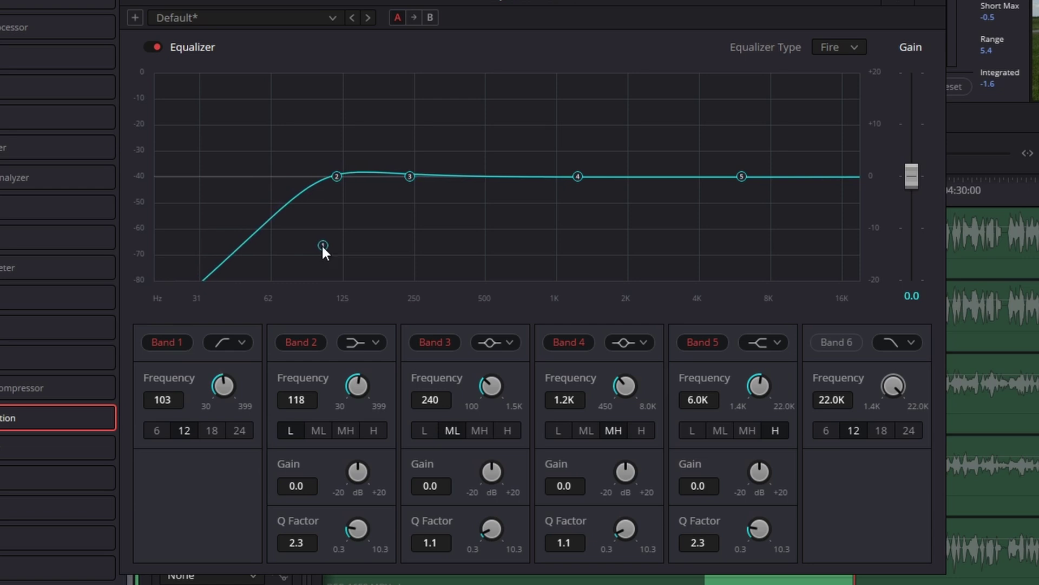
left_click_drag(401, 182, 603, 180)
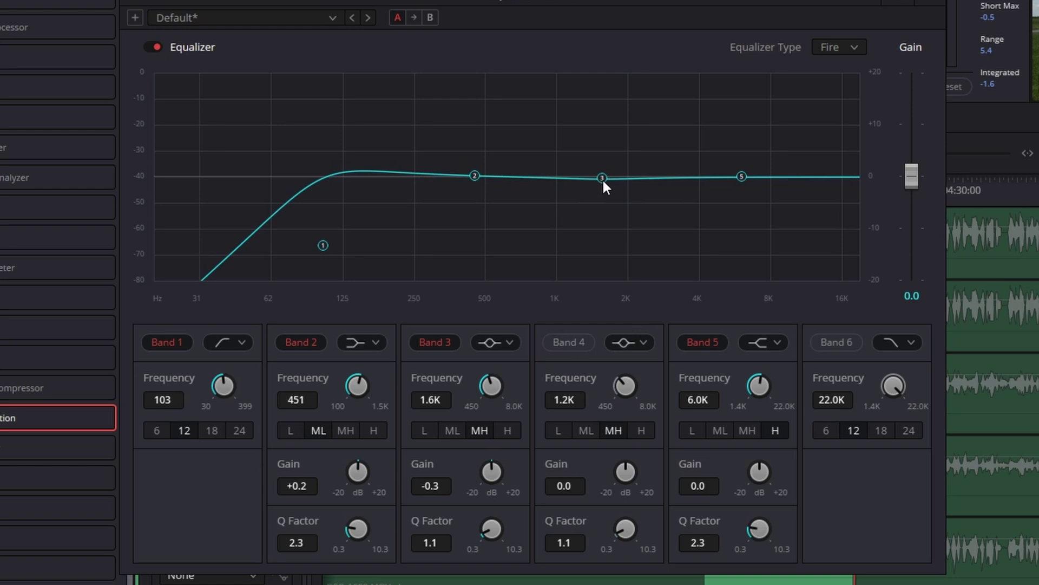
left_click_drag(602, 179, 635, 252)
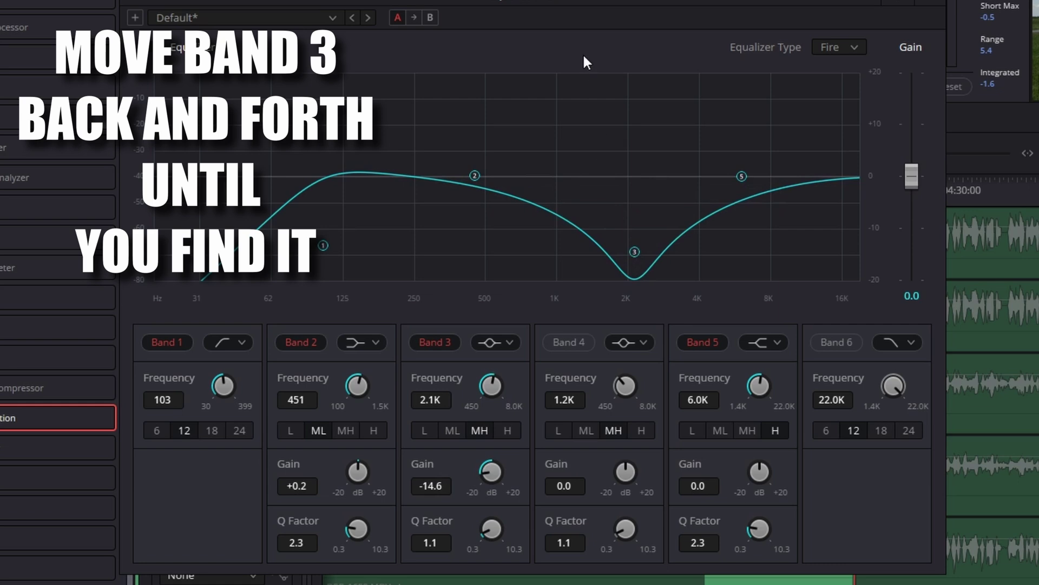
key("space")
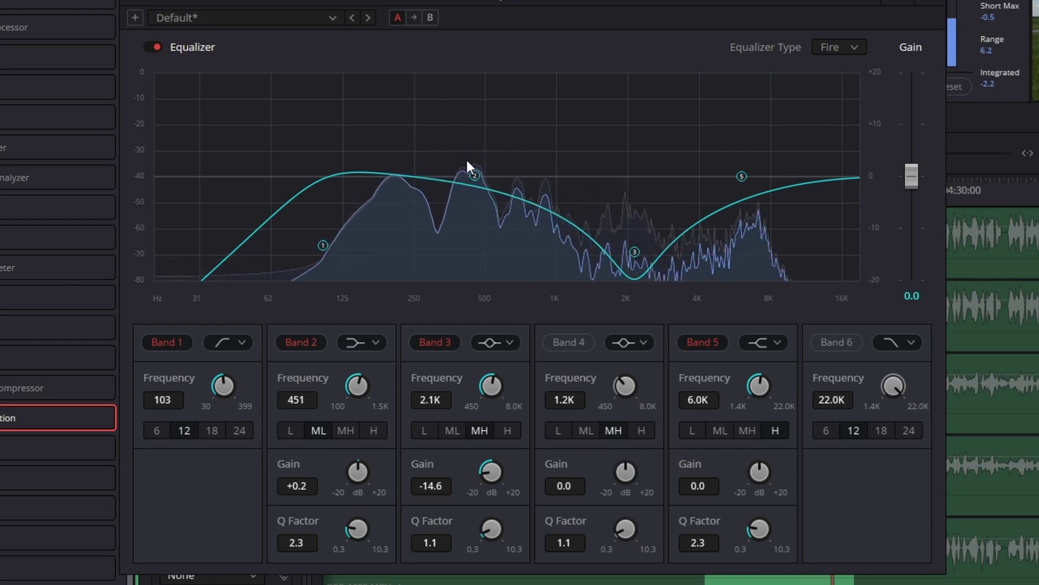
Boost 6.1K by +4.0 dB, narrow the notch, and move bands 2 and 3 to 563 Hz and 2.7K
left_click_drag(742, 176, 742, 155)
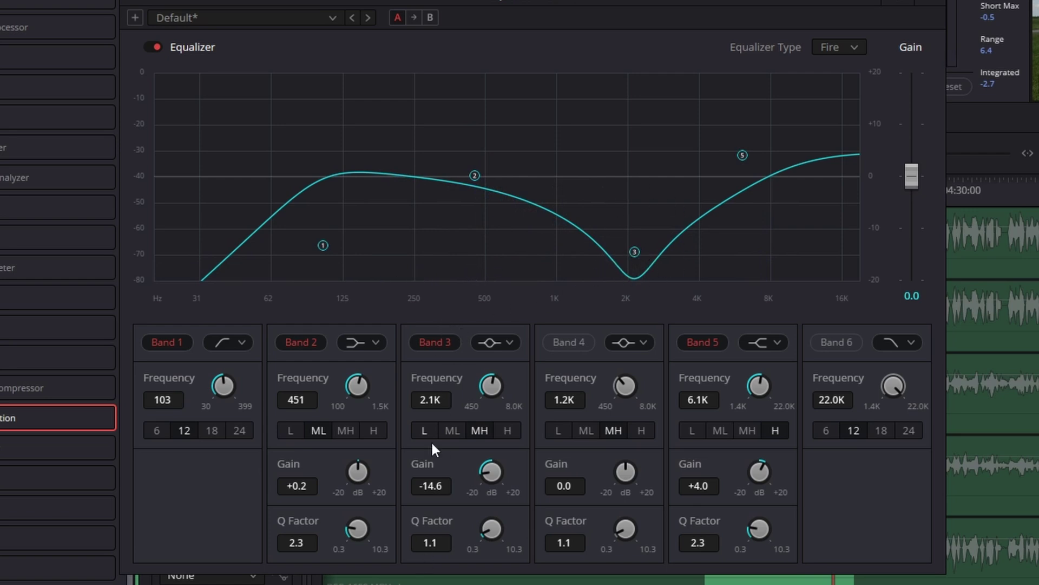
left_click_drag(492, 528, 569, 536)
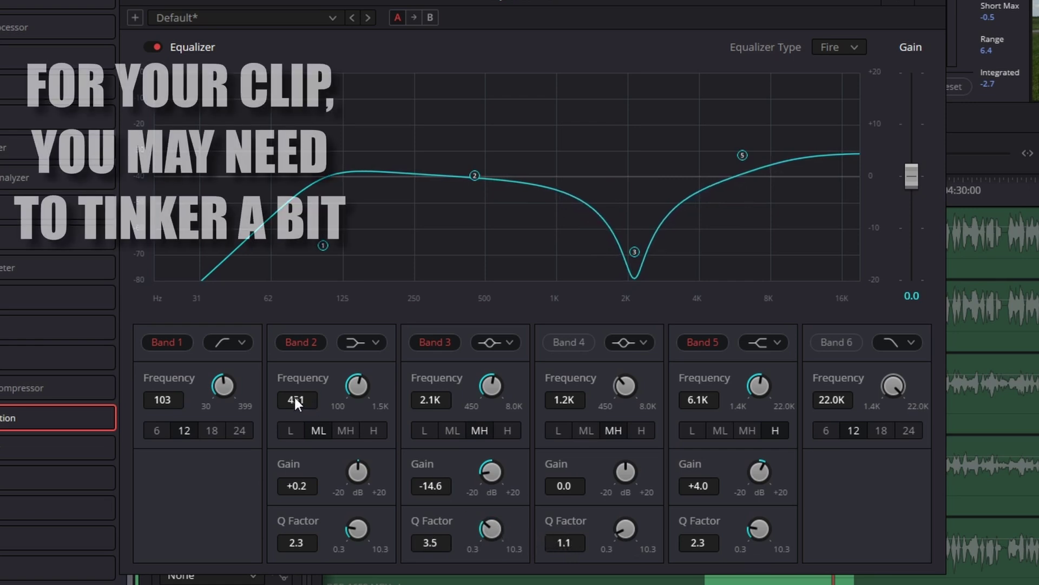
left_click_drag(297, 399, 314, 398)
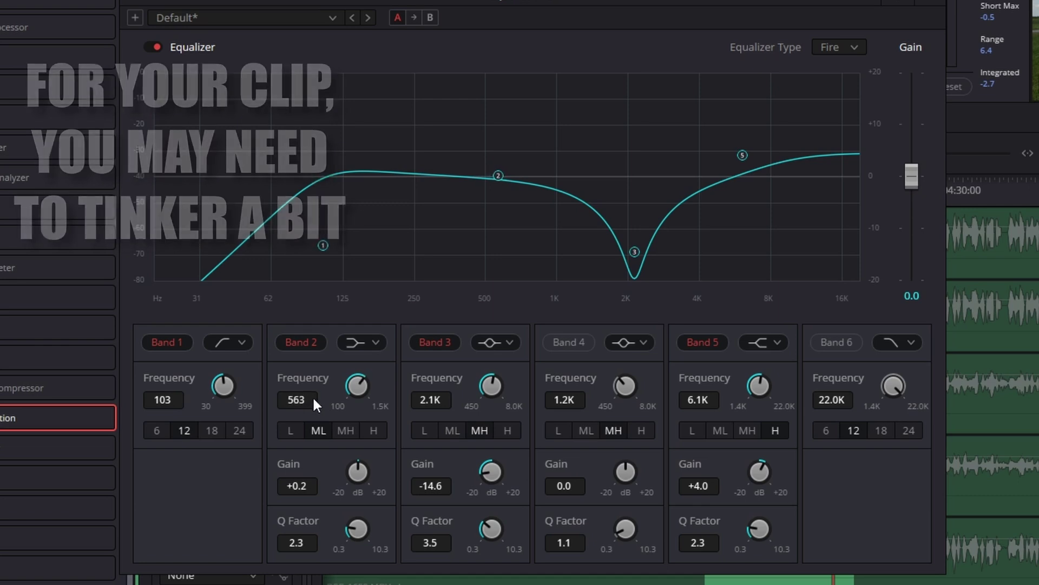
left_click_drag(411, 399, 455, 405)
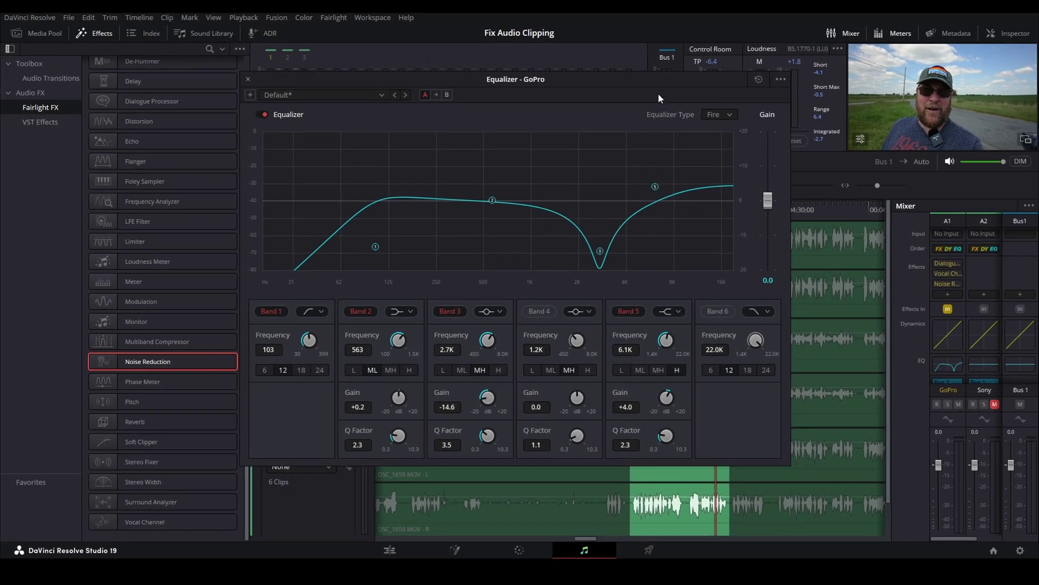
left_click_drag(658, 92, 466, 88)
Replay the equalized GoPro section from the start of the clipped range
left_click(631, 209)
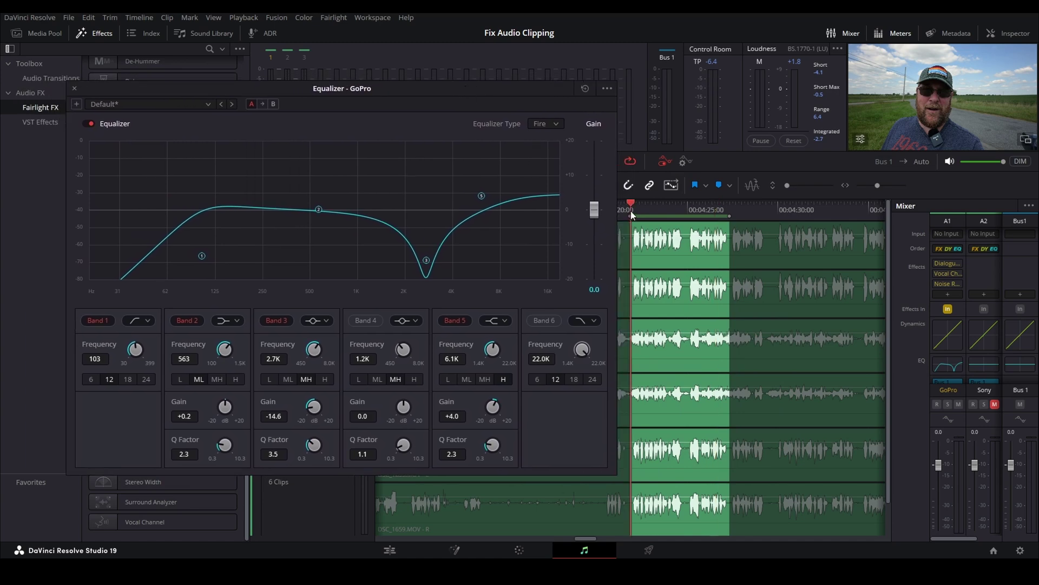
key("space")
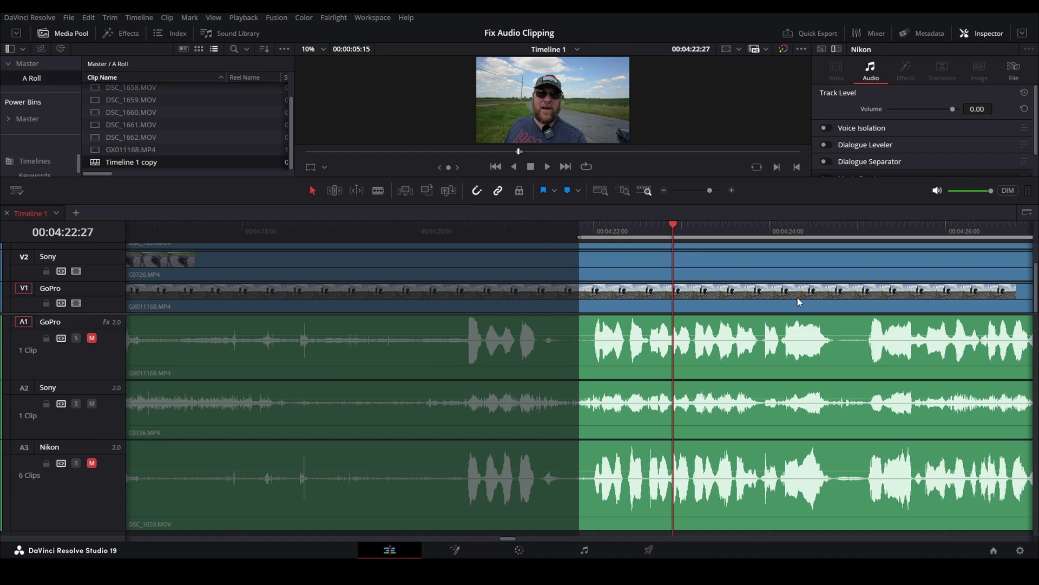
Clear the in/out range, park at 00:04:21:25, and inspect the Sony C0726.MP4 clip
key("alt+x")
left_click(580, 226)
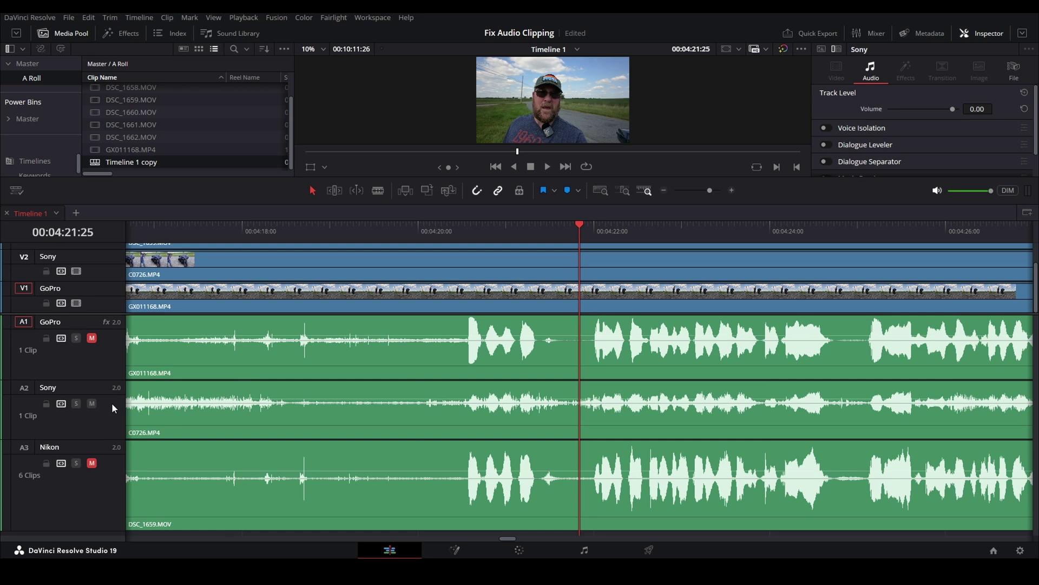
left_click(229, 413)
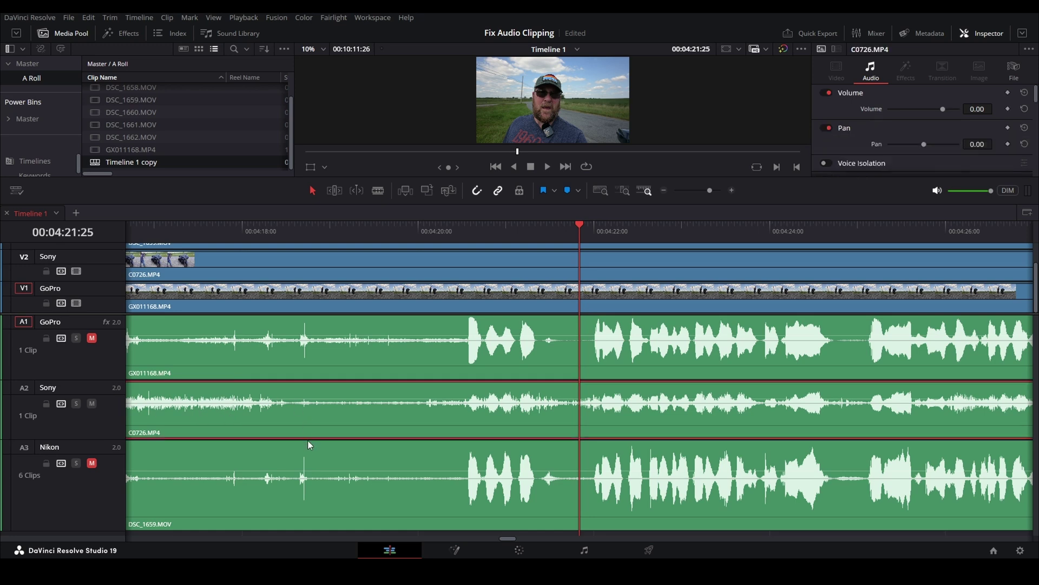
left_click(112, 409)
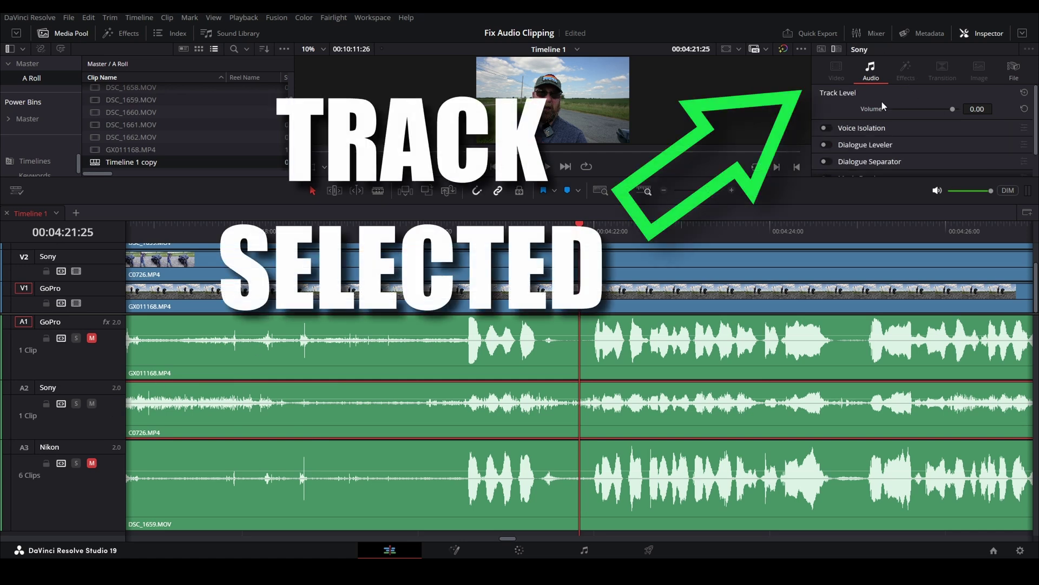
left_click(304, 415)
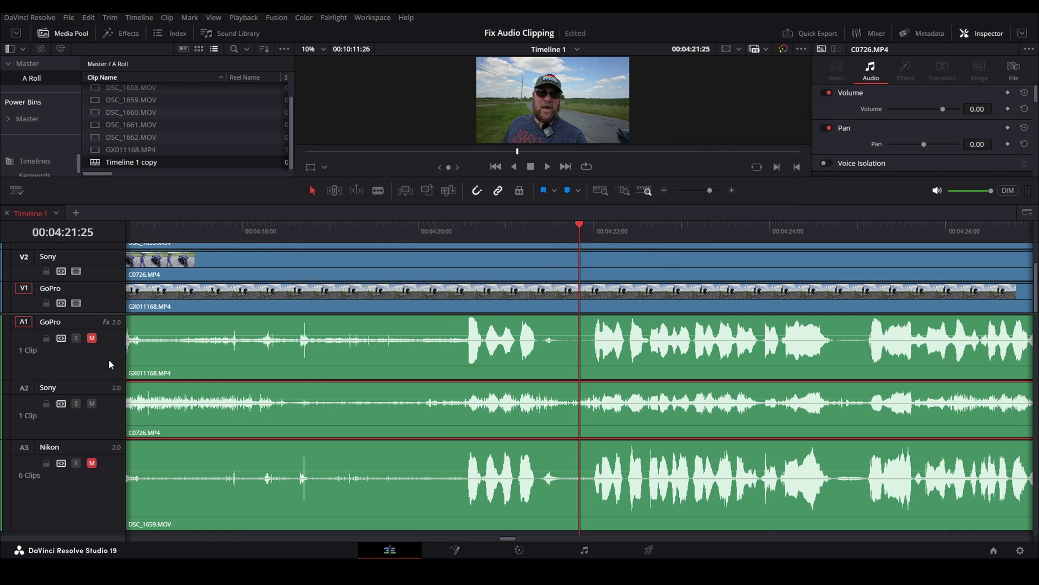
Lower the audio track height and reposition the dividers to enlarge the viewer
left_click(16, 191)
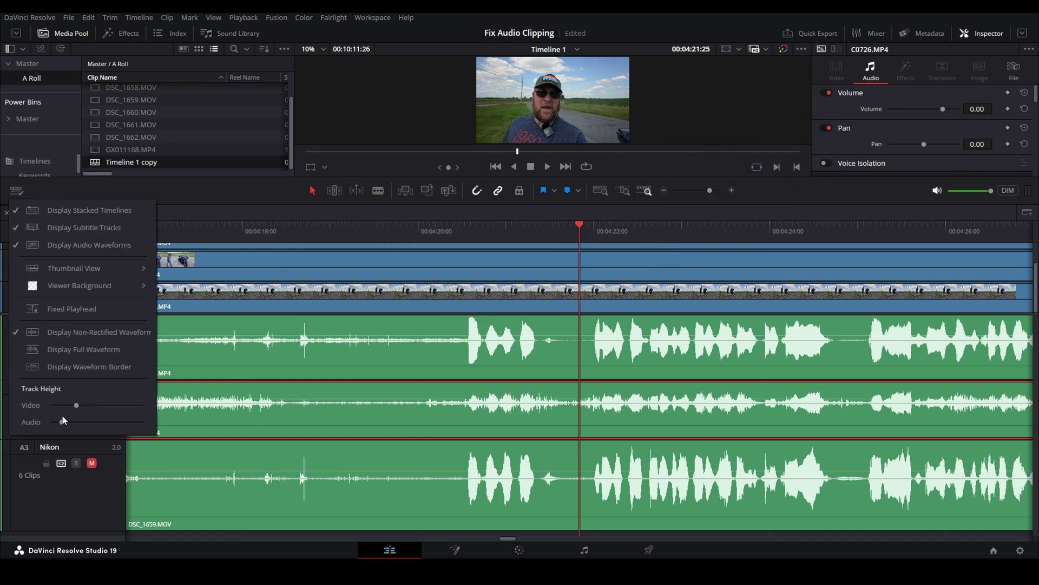
left_click_drag(60, 420, 59, 421)
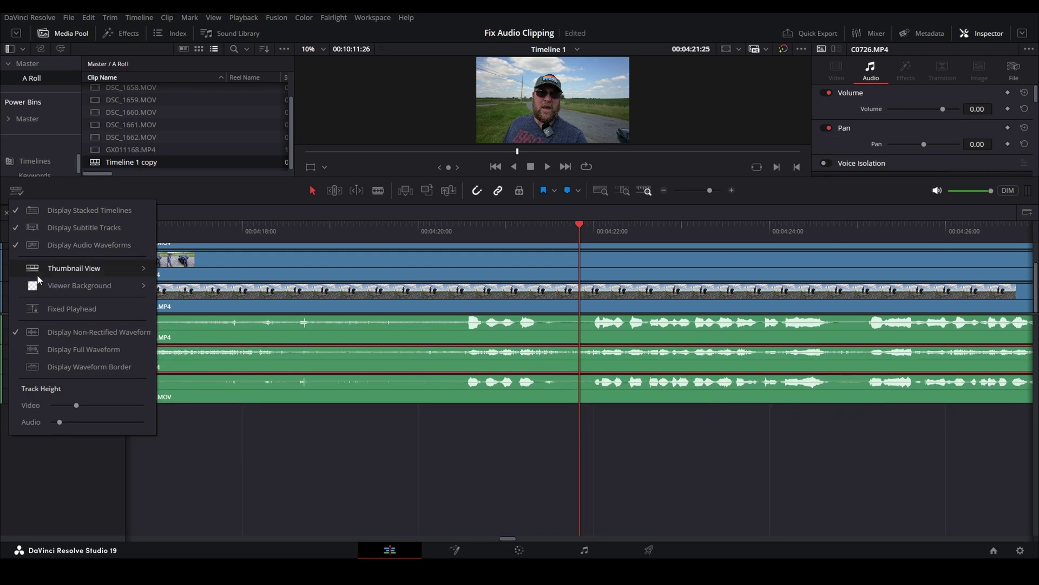
left_click(189, 485)
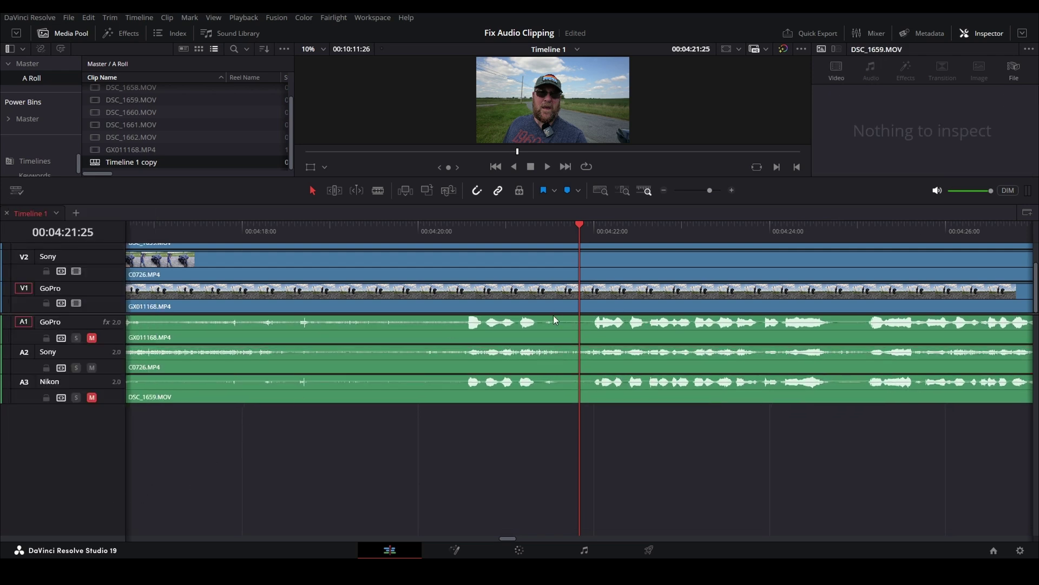
left_click_drag(555, 312, 552, 382)
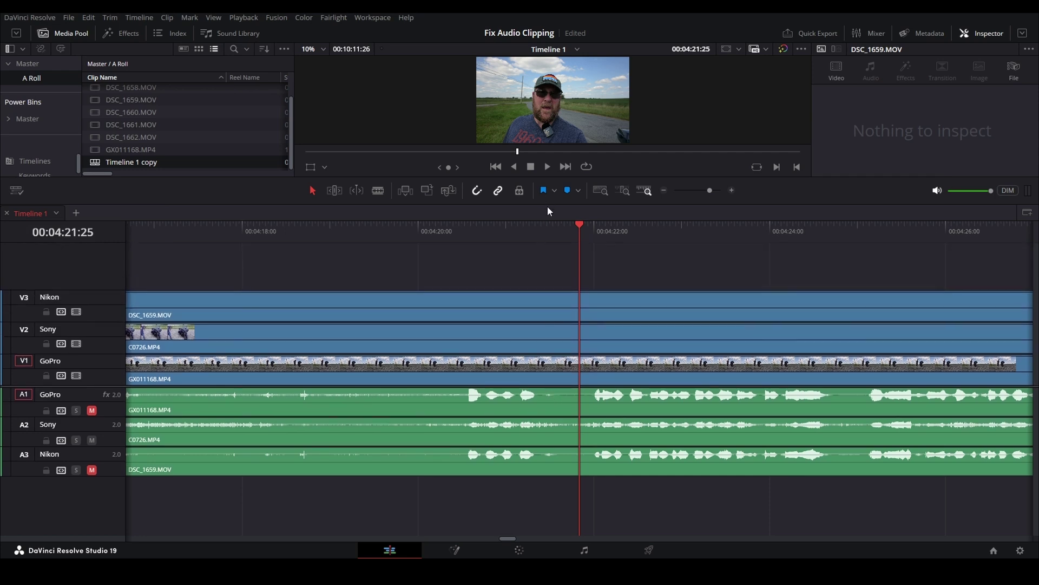
left_click_drag(548, 207, 547, 327)
left_click_drag(525, 445, 528, 450)
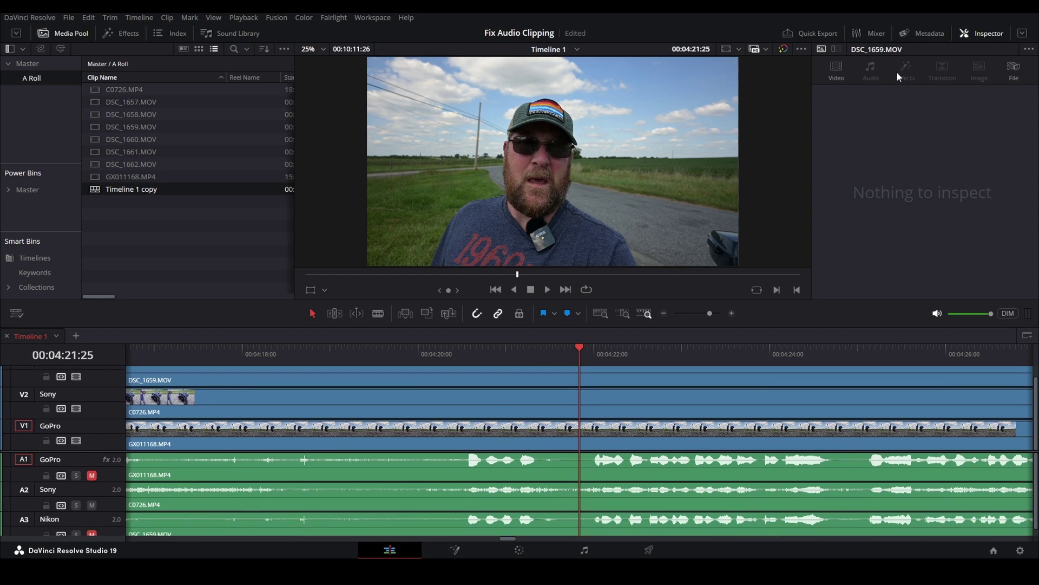
Select the A2 Sony track and turn on Voice Isolation in the Inspector
left_click(989, 34)
left_click(983, 31)
left_click(118, 501)
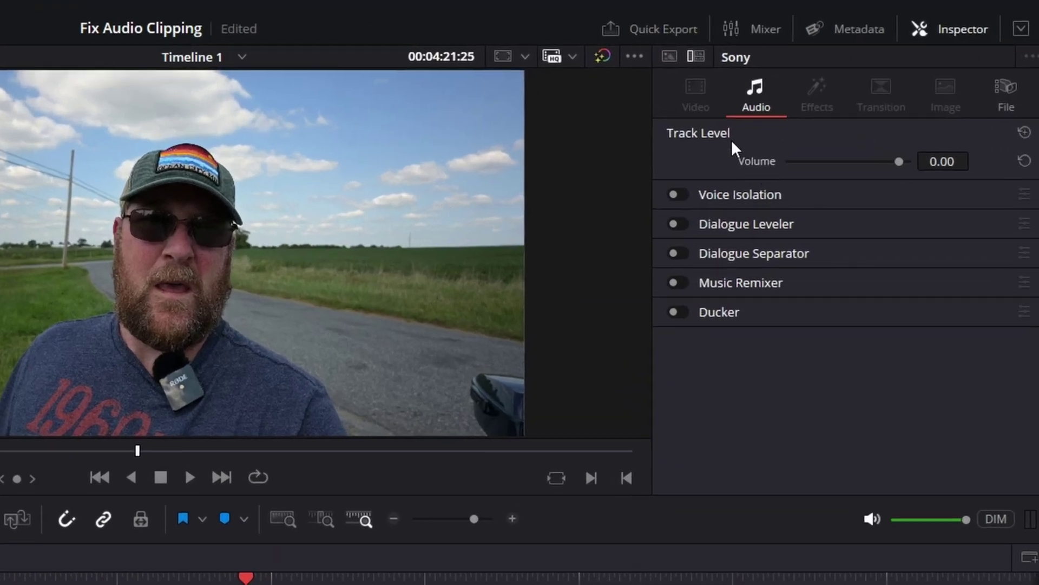
left_click(670, 192)
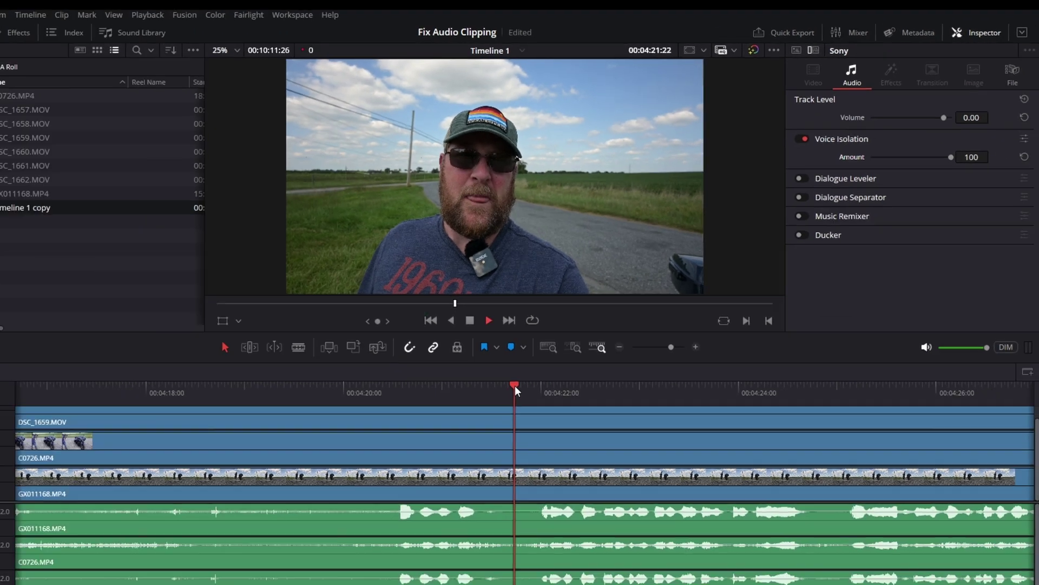
Play back the Sony audio from 00:04:21:22 with Voice Isolation at 50
key("space")
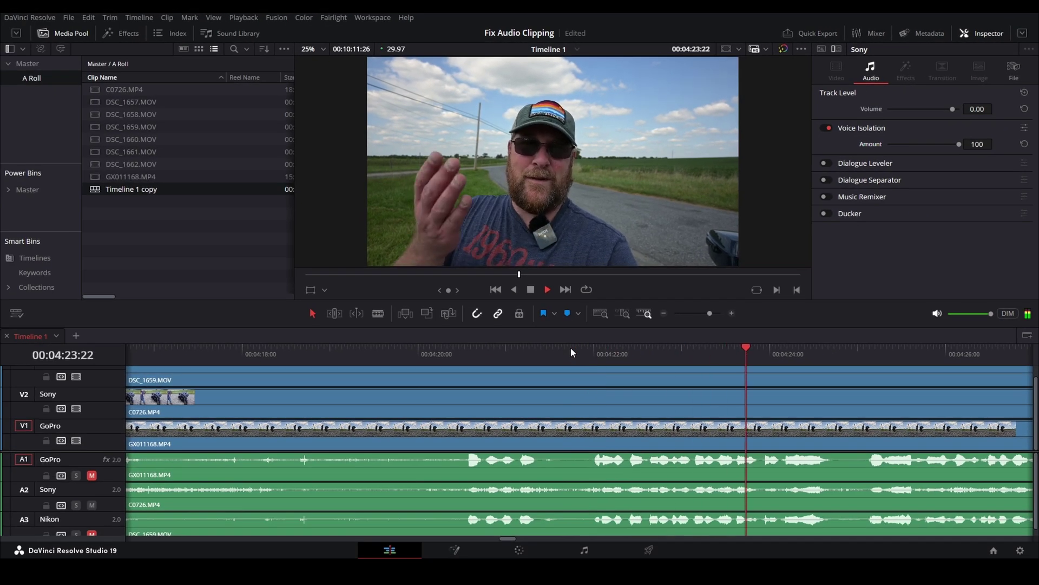
key("space")
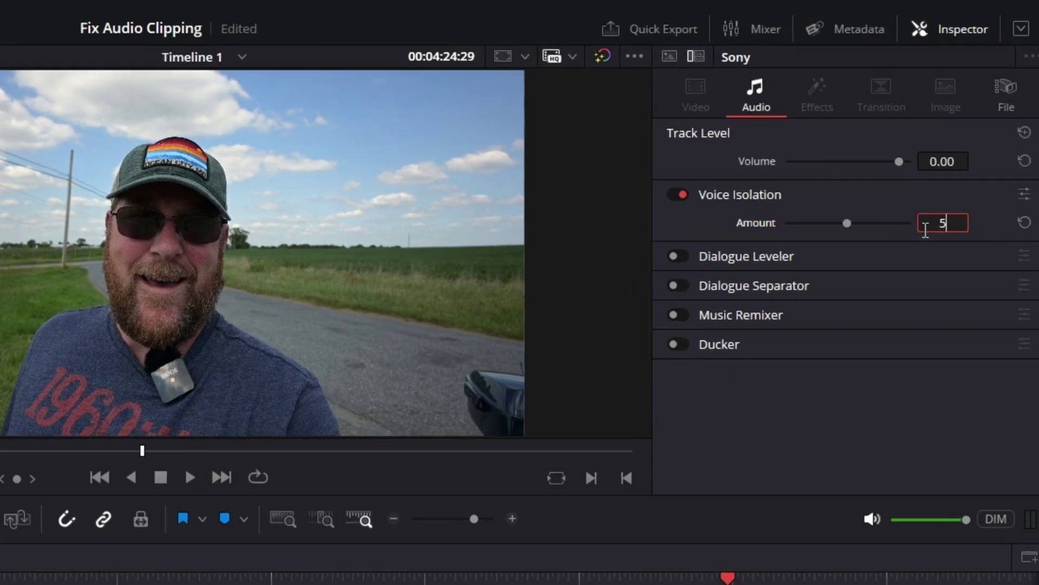
left_click(566, 353)
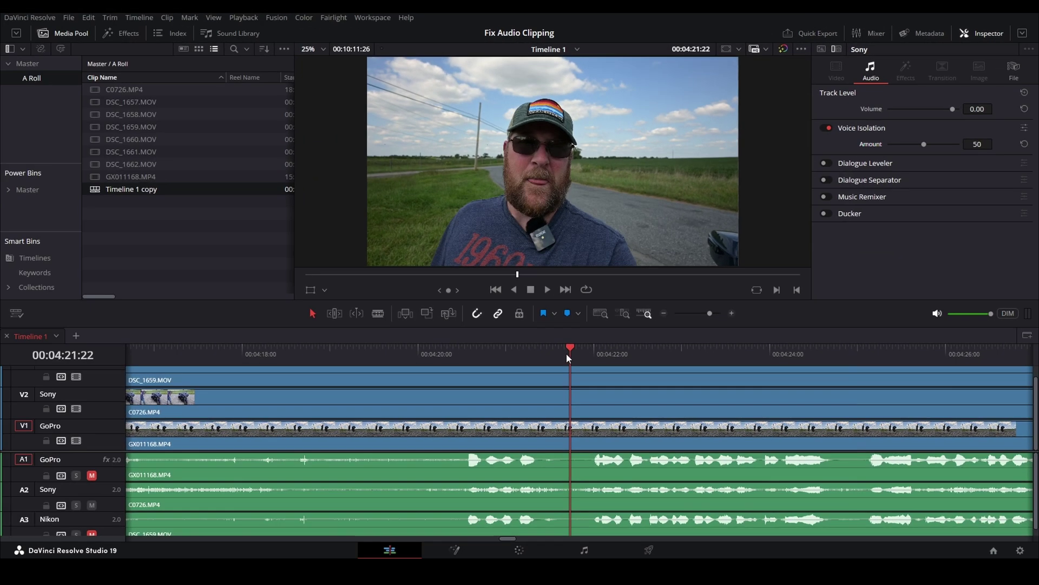
key("space")
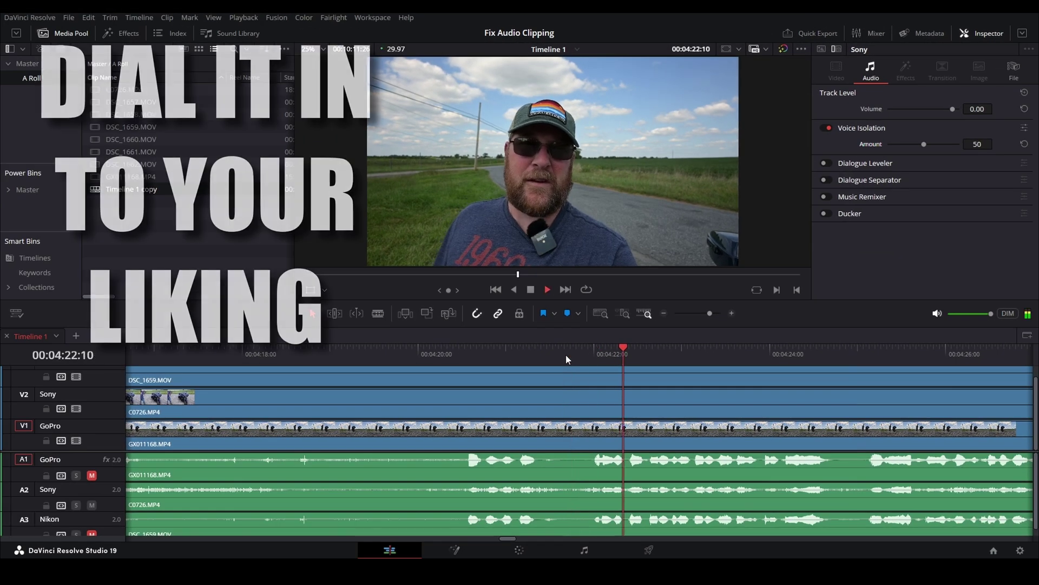